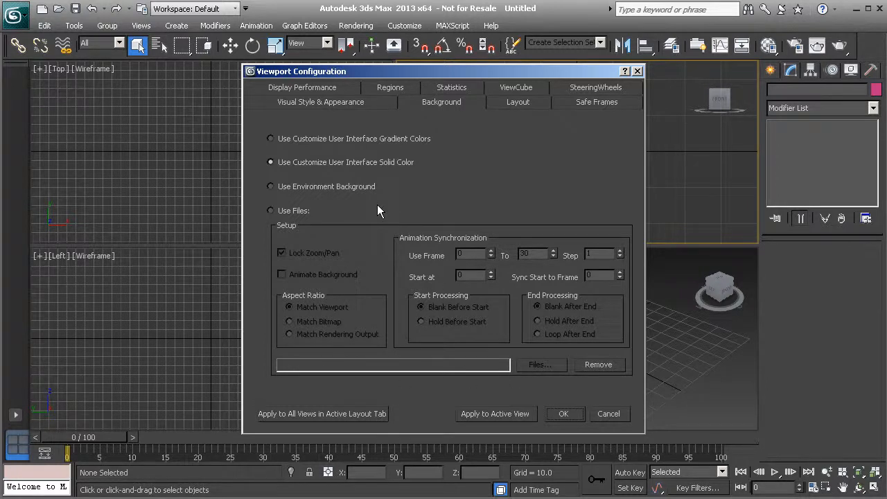
Use VTOL_Profile.jpg as the Front viewport's background with the aspect ratio matched to the bitmap, applied to the active view only.
left_click(271, 210)
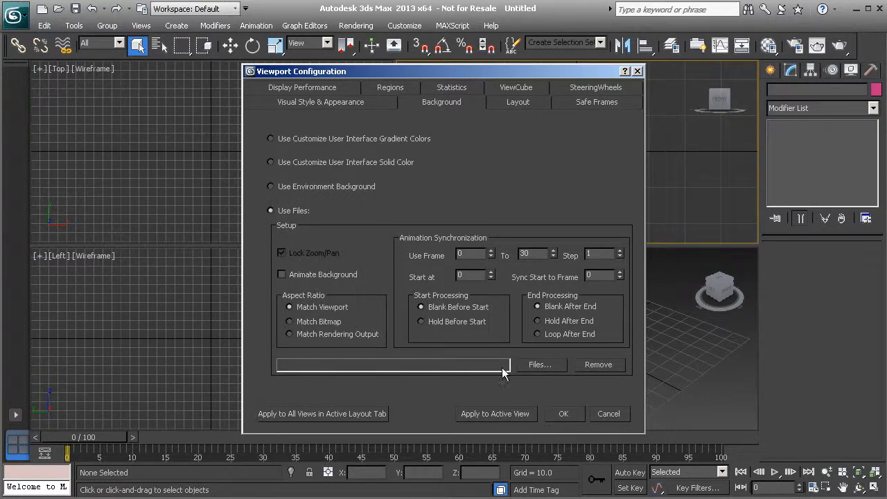
left_click(537, 365)
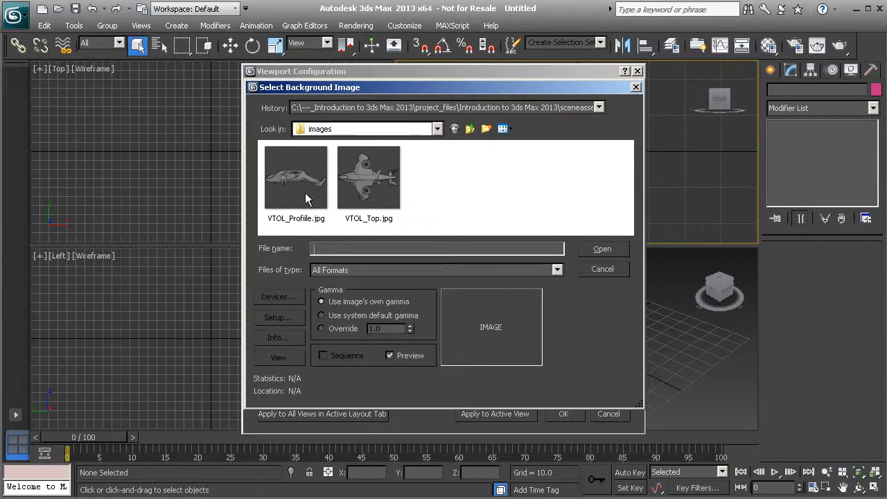
left_click(290, 178)
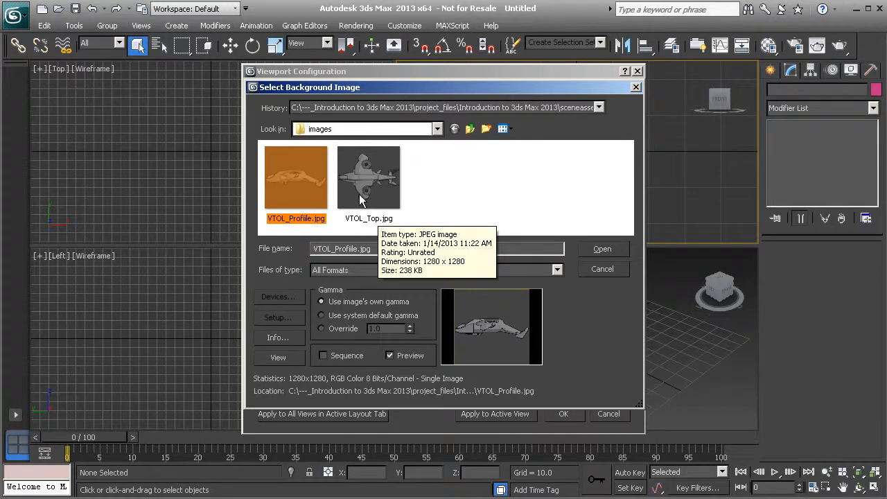
left_click(601, 249)
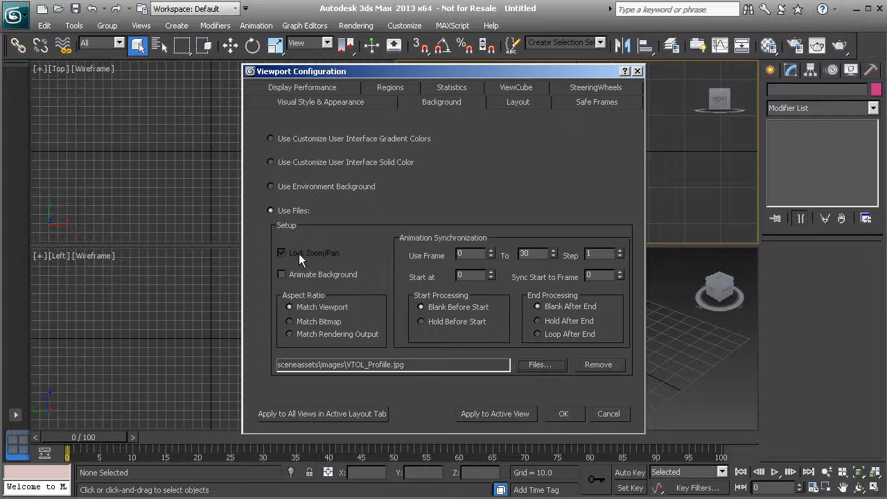
left_click(289, 322)
left_click(496, 413)
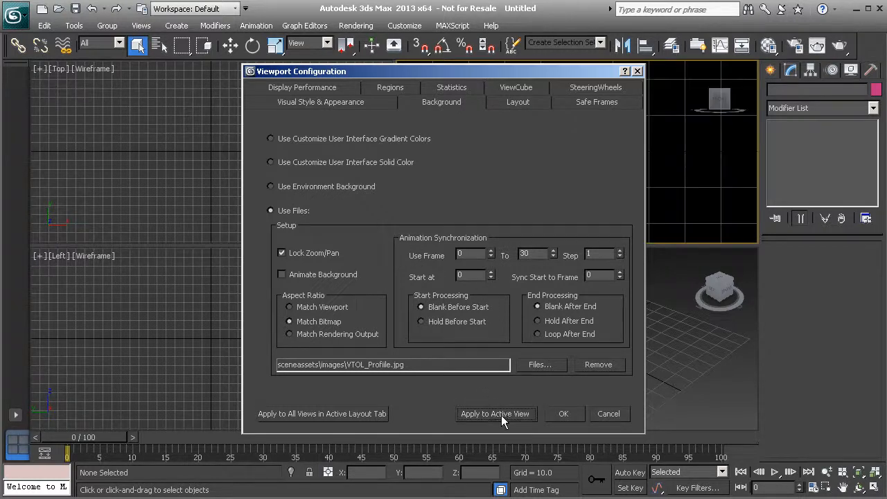
left_click(570, 415)
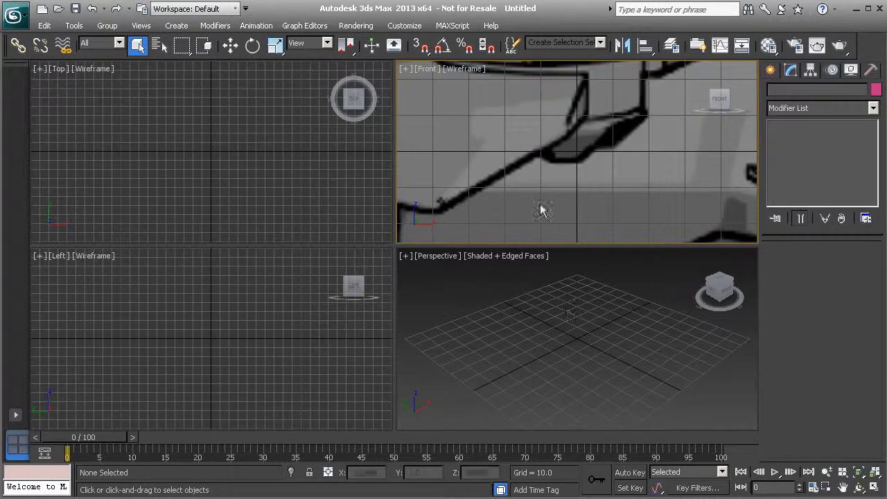
Examine how the profile background image follows zooming and panning in the Front viewport.
scroll(535, 154, "down", 3)
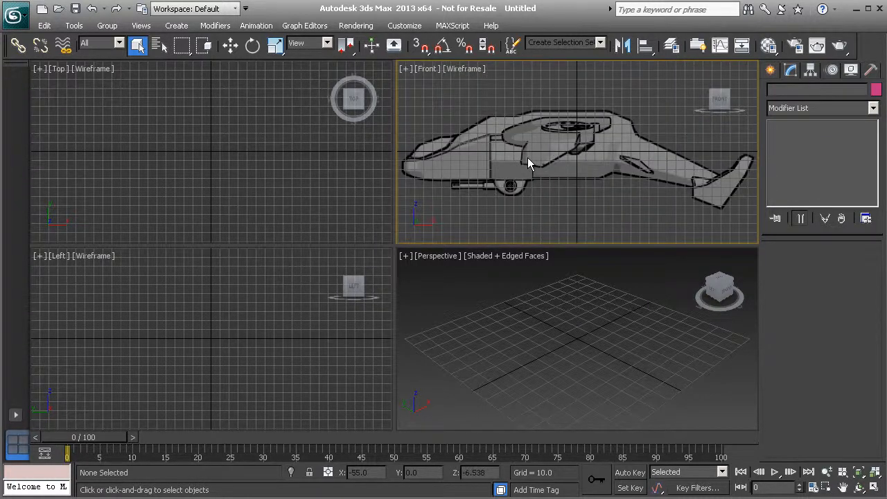
scroll(527, 158, "up", 3)
middle_click_drag(513, 159, 575, 157)
scroll(560, 172, "down", 3)
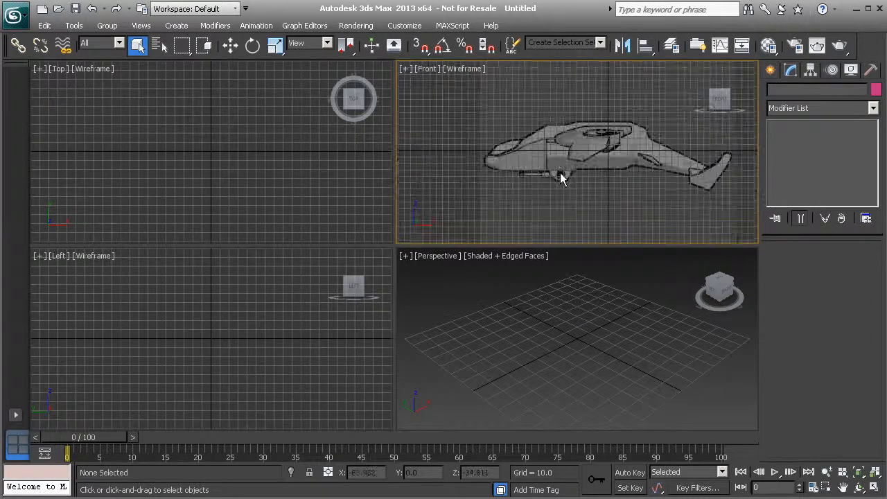
scroll(561, 173, "up", 1)
scroll(560, 173, "up", 2)
scroll(554, 187, "up", 1)
middle_click_drag(534, 198, 584, 187)
scroll(519, 187, "down", 5)
scroll(519, 186, "up", 7)
scroll(520, 192, "down", 2)
middle_click_drag(520, 193, 516, 174)
scroll(517, 175, "up", 1)
scroll(517, 174, "down", 3)
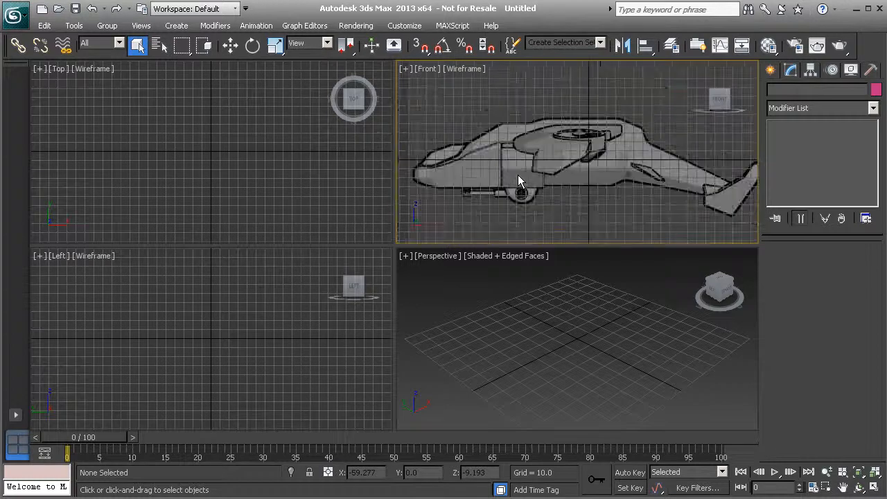
scroll(517, 175, "up", 2)
middle_click_drag(518, 175, 553, 157)
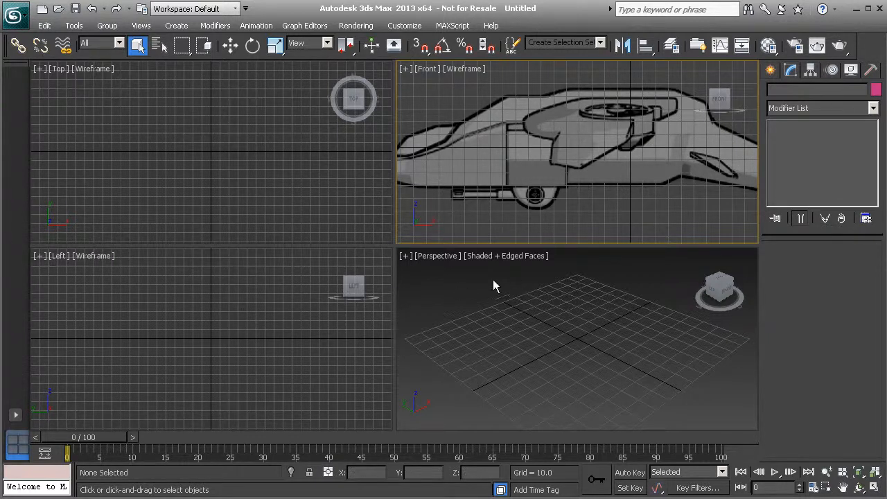
mouse_move(617, 339)
middle_mouse_down("alt")
mouse_move(517, 287)
mouse_move(465, 312)
mouse_move(498, 294)
mouse_move(586, 287)
mouse_move(673, 309)
mouse_move(658, 344)
mouse_move(620, 335)
middle_mouse_up("alt")
left_click(504, 169)
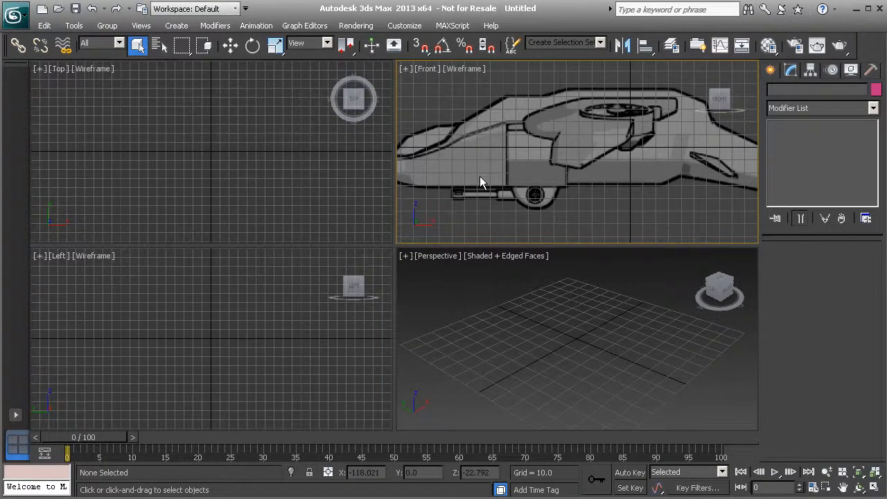
Enlarge the Front viewport, switch it to the Left view to check the background image, and restore the four-viewport layout.
key("alt+w")
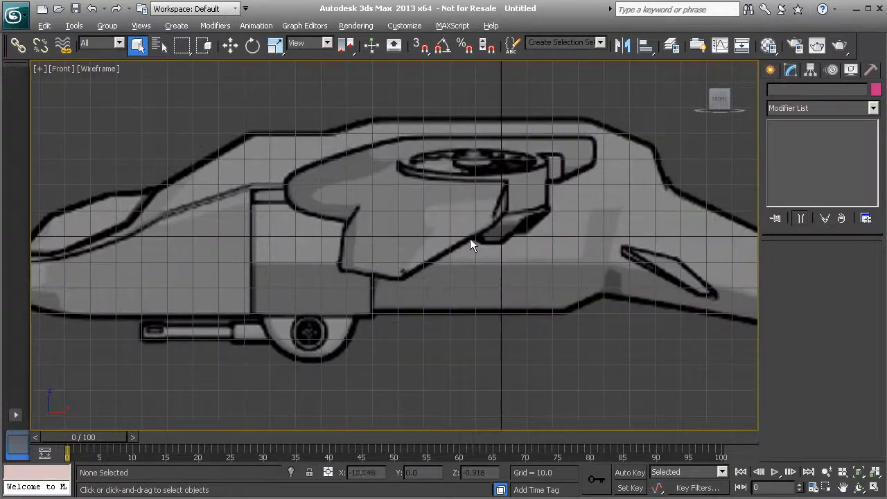
scroll(385, 243, "down", 3)
scroll(385, 244, "up", 1)
middle_click_drag(280, 196, 312, 207)
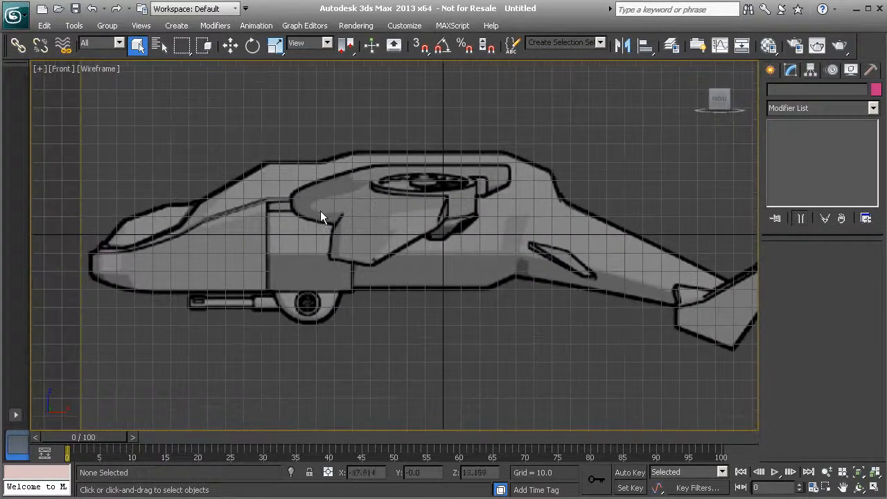
key("l")
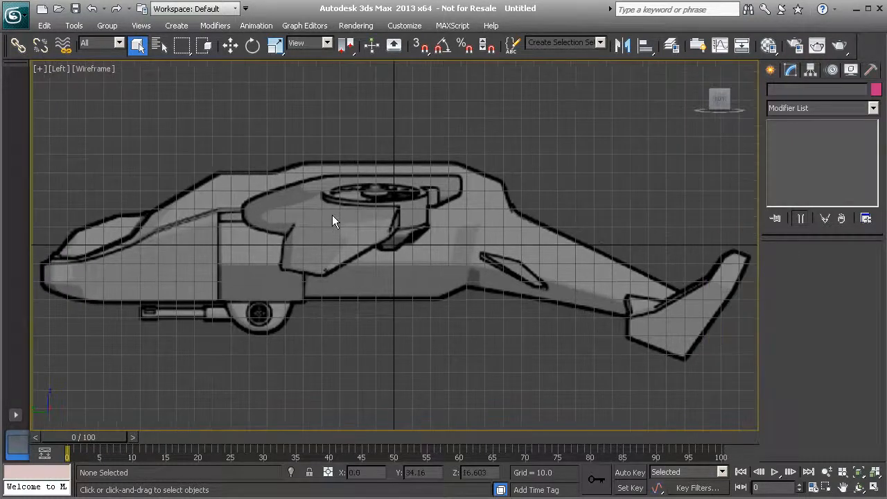
scroll(436, 243, "down", 2)
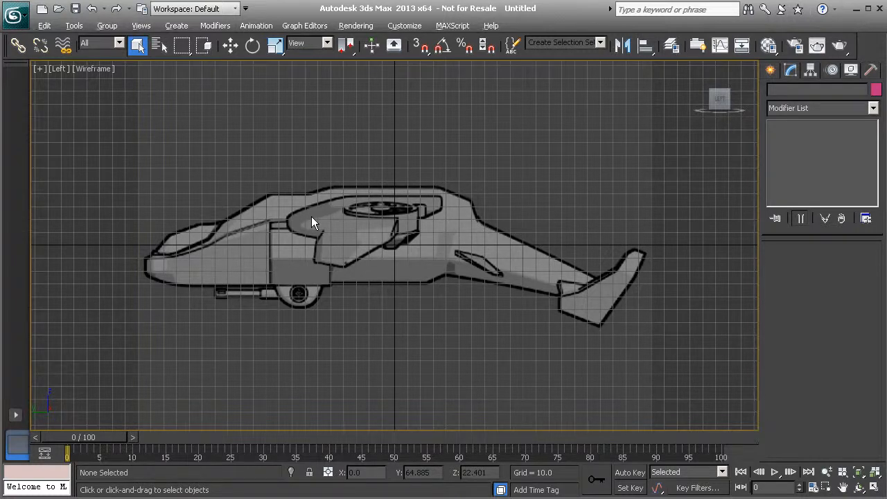
key("alt+w")
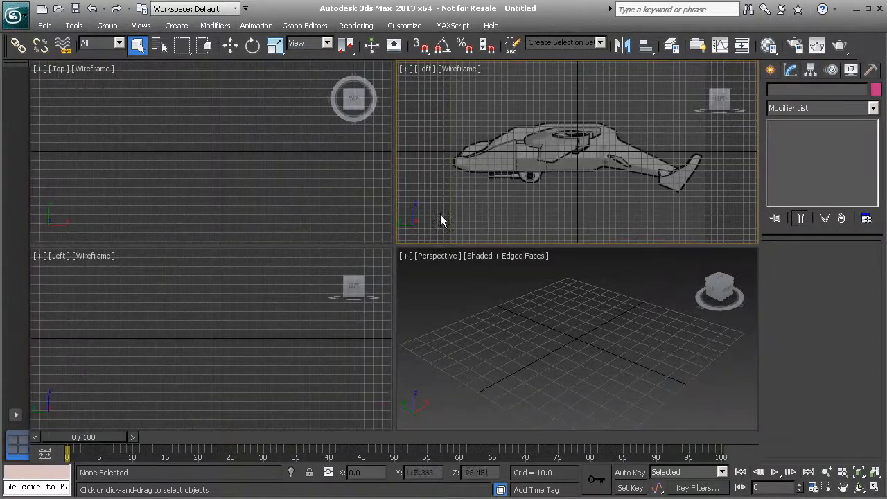
middle_click_drag(462, 158, 456, 165)
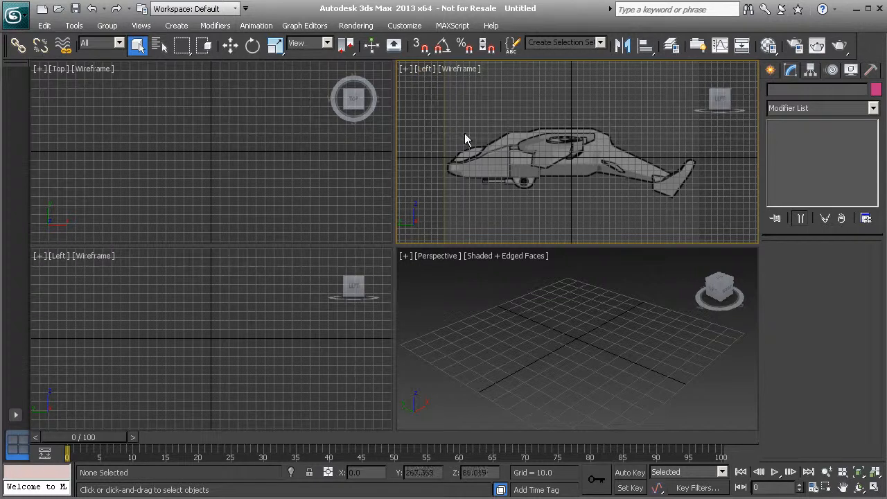
Return the viewport to the Front view and inspect the whole aircraft background image at full viewport size.
key("f")
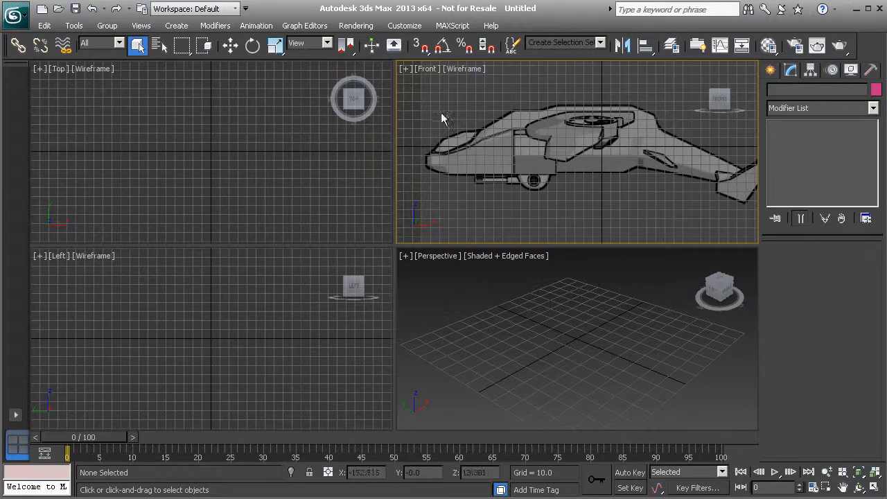
middle_click_drag(556, 169, 502, 167)
scroll(513, 136, "down", 4)
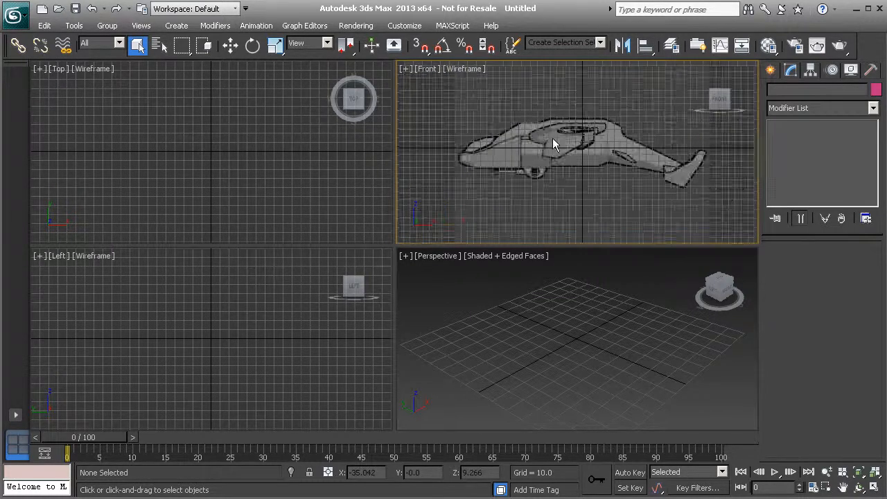
middle_click_drag(571, 145, 569, 149)
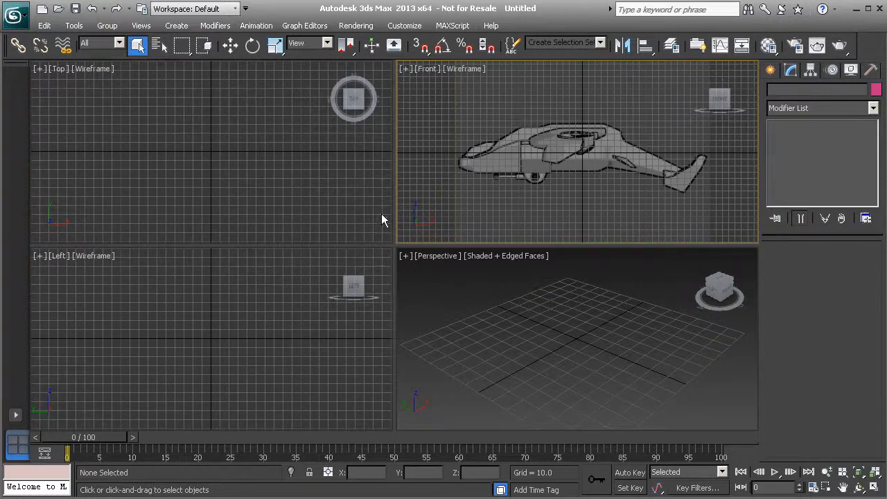
key("alt+w")
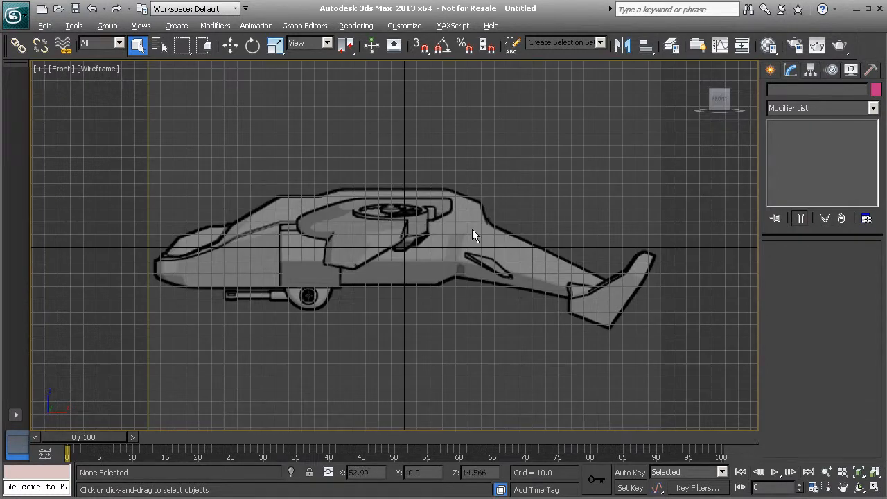
key("alt+w")
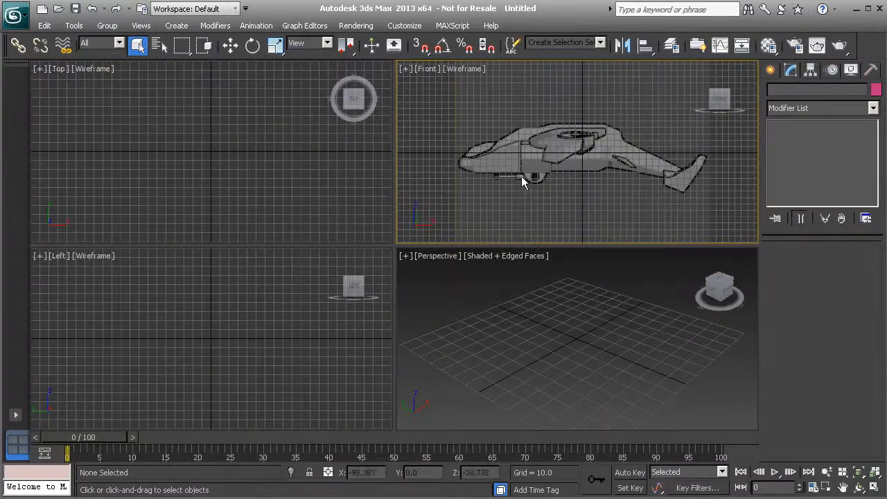
Remove the image file from the Front viewport's background configuration and apply the change to the active view.
left_click(140, 25)
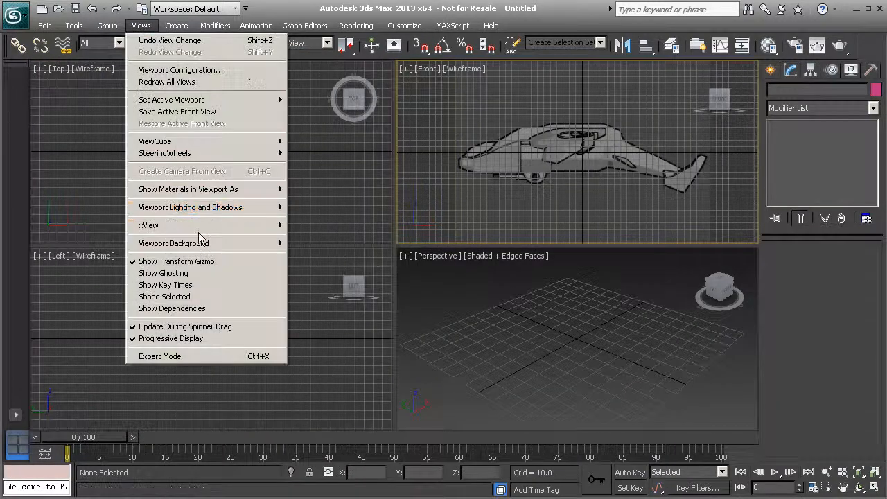
mouse_move(234, 244)
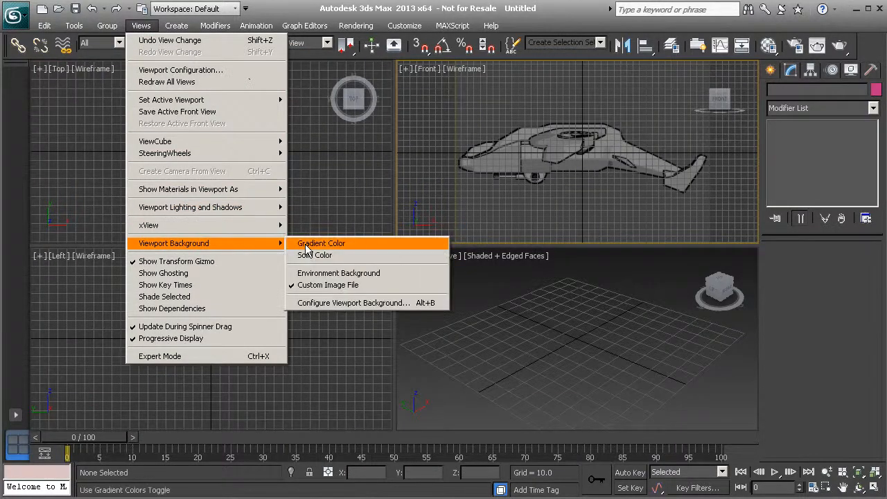
left_click(323, 303)
left_click(598, 365)
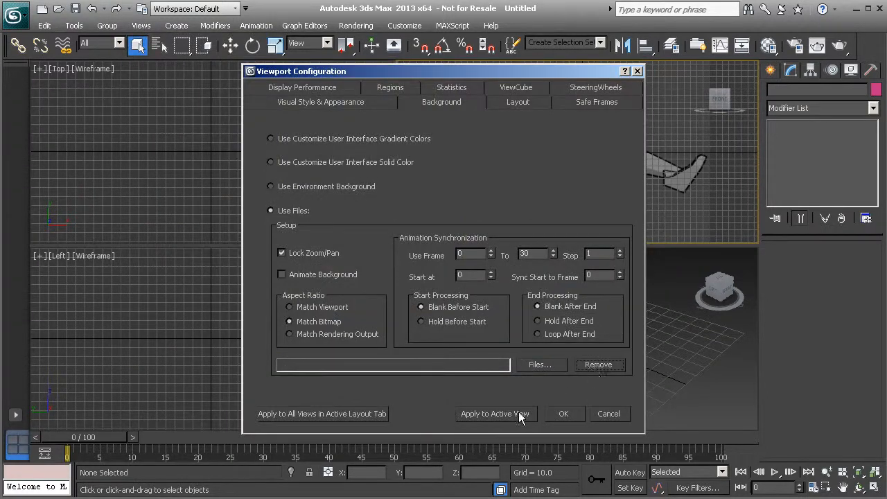
left_click(519, 413)
left_click(559, 413)
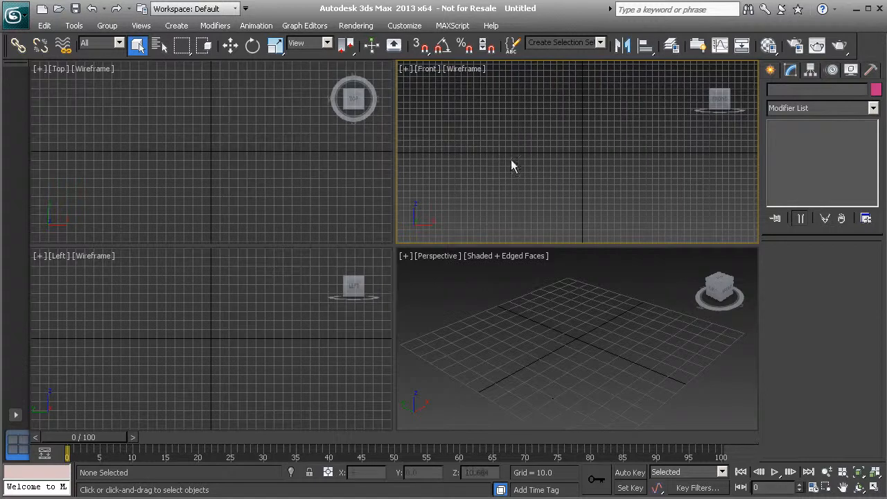
Draw a standard primitive plane in the Front viewport, about 223 long and 325 wide.
left_click(770, 70)
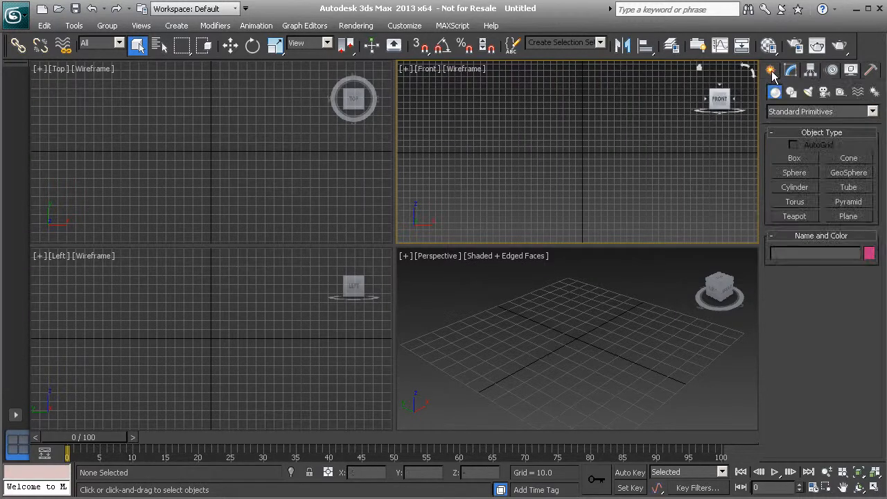
left_click(839, 217)
left_click_drag(486, 92, 692, 234)
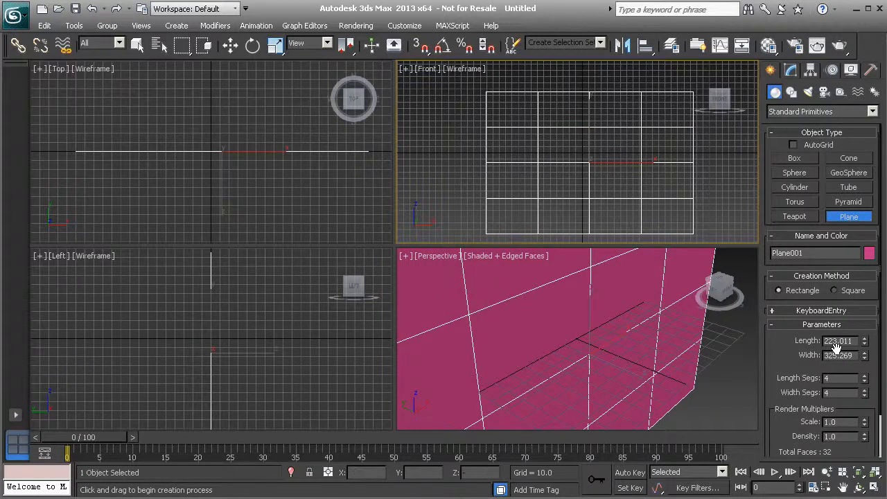
Set the plane's length and width both to 200.
left_click_drag(852, 340, 806, 340)
type("2200")
key("Return")
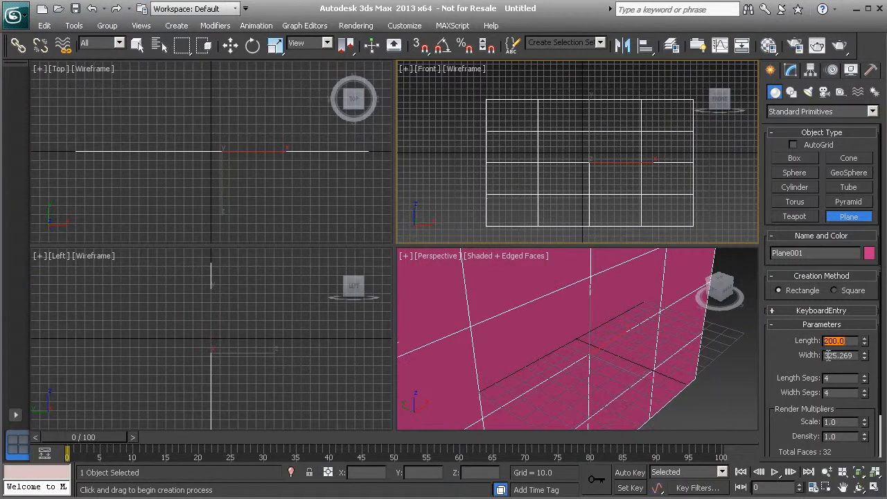
left_click_drag(854, 355, 803, 361)
type("200")
key("Return")
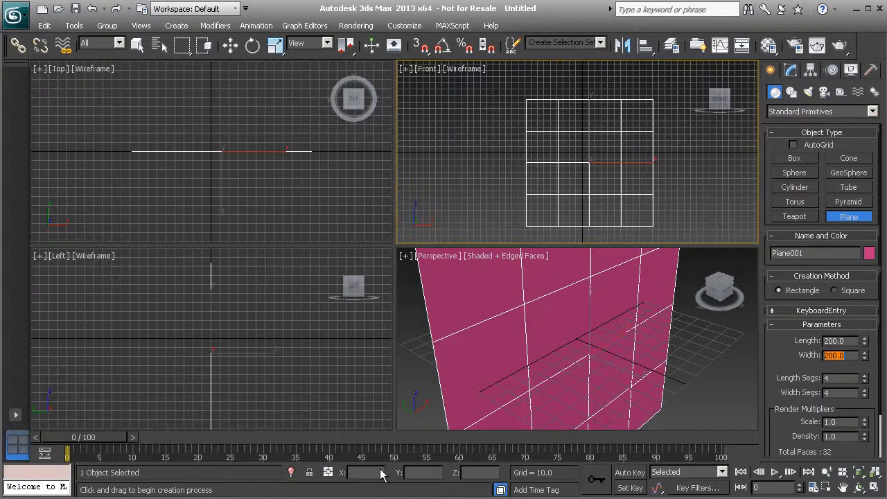
Move the plane to the world origin by setting its X and Z positions to 0.
left_click(230, 45)
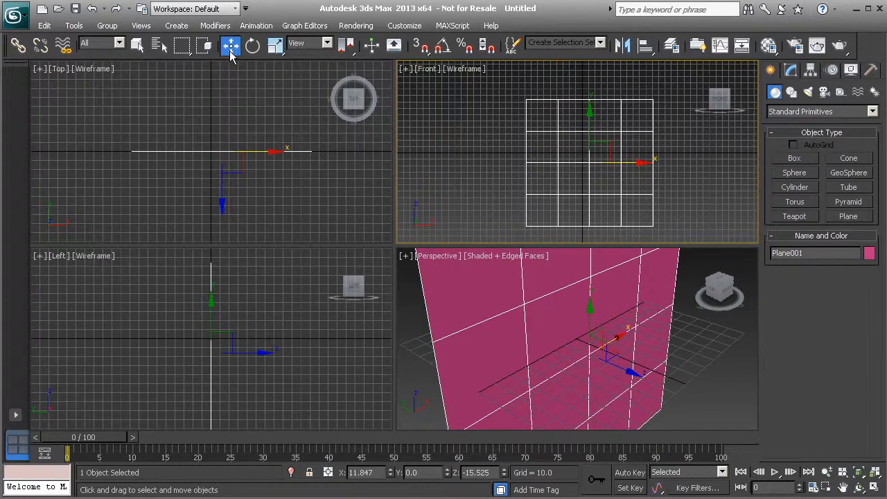
double_click(369, 472)
type("0")
key("Return")
double_click(476, 472)
type("0")
key("Return")
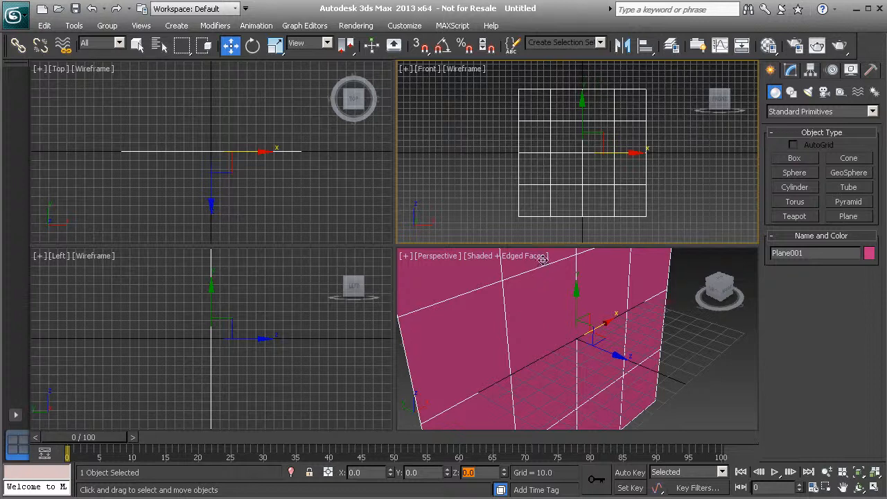
Reduce the plane's length segments and width segments to 1 each.
left_click(790, 76)
middle_click_drag(518, 310, 519, 310, "alt")
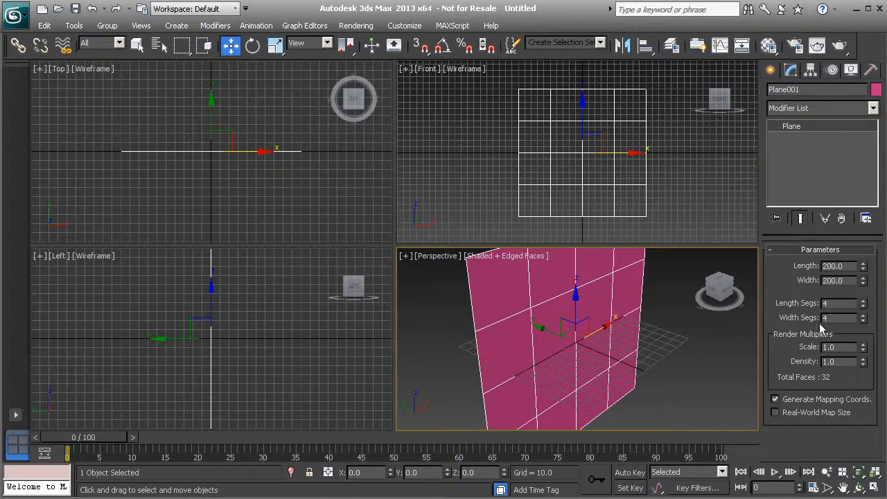
left_click(862, 307)
left_click(862, 306)
left_click(863, 307)
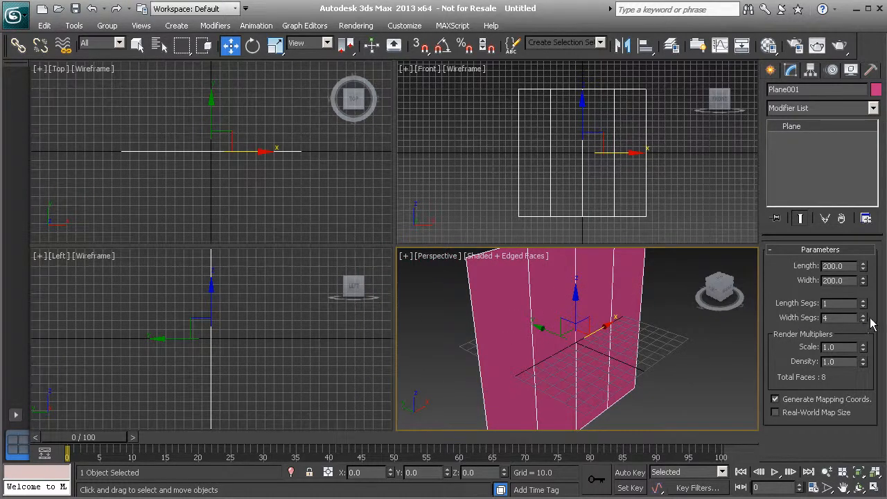
left_click(862, 320)
left_click(863, 320)
left_click(862, 320)
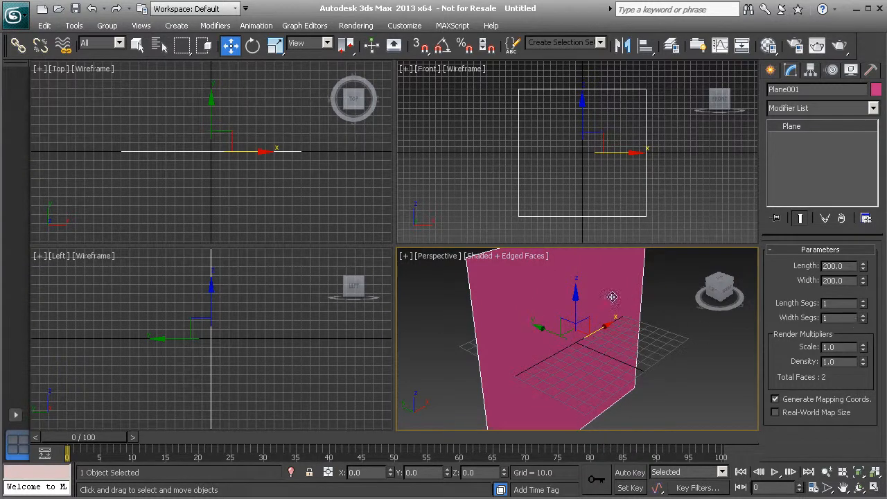
Open the Material Editor and change the second and third sample materials to the Standard type.
scroll(626, 300, "down", 4)
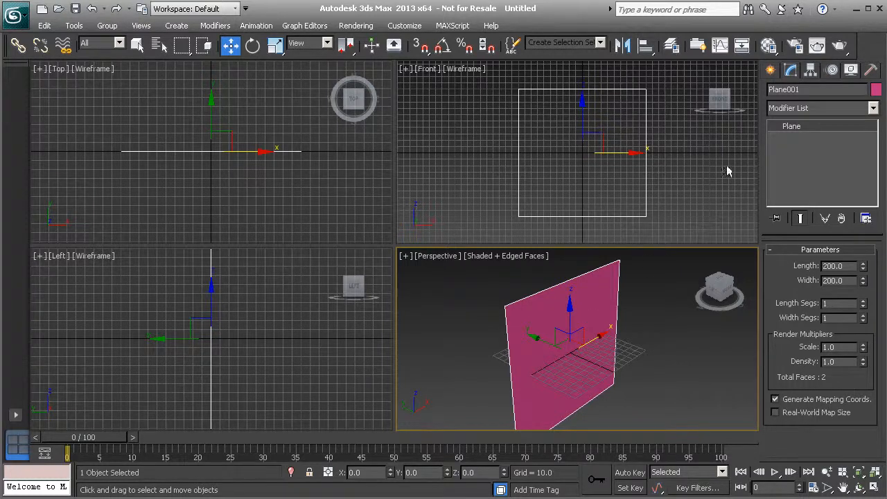
left_click(767, 47)
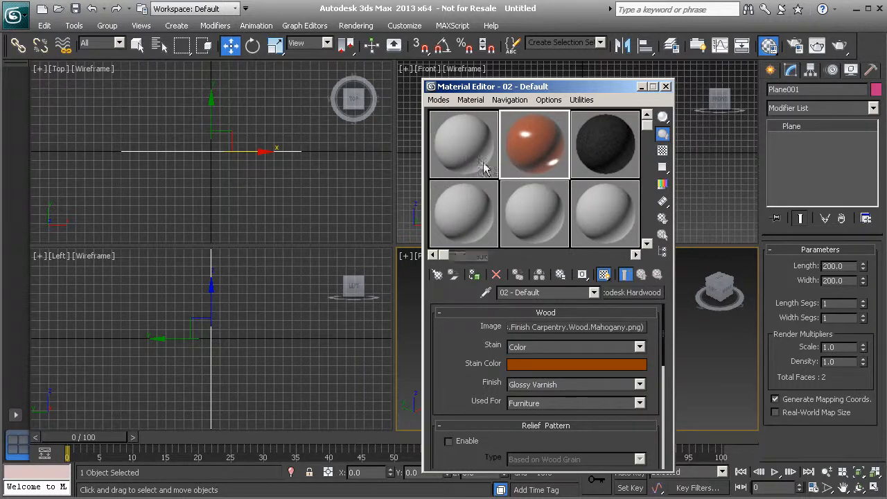
left_click(622, 293)
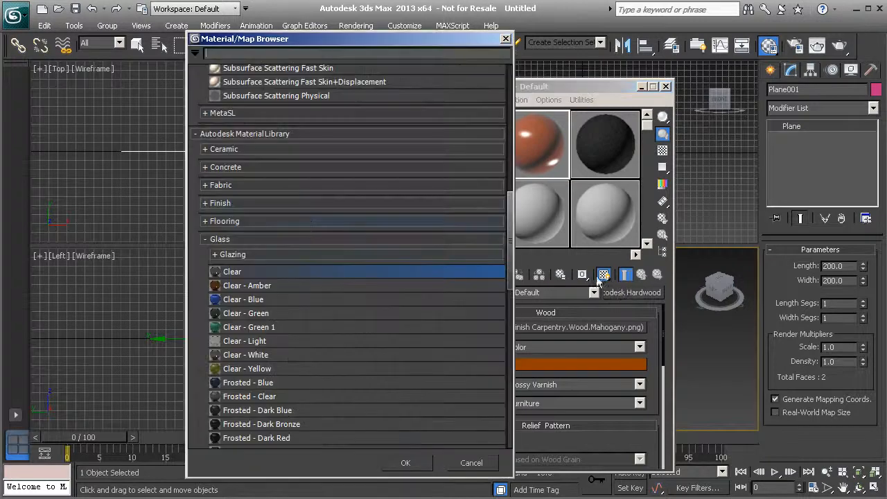
left_click_drag(509, 230, 501, 94)
double_click(251, 240)
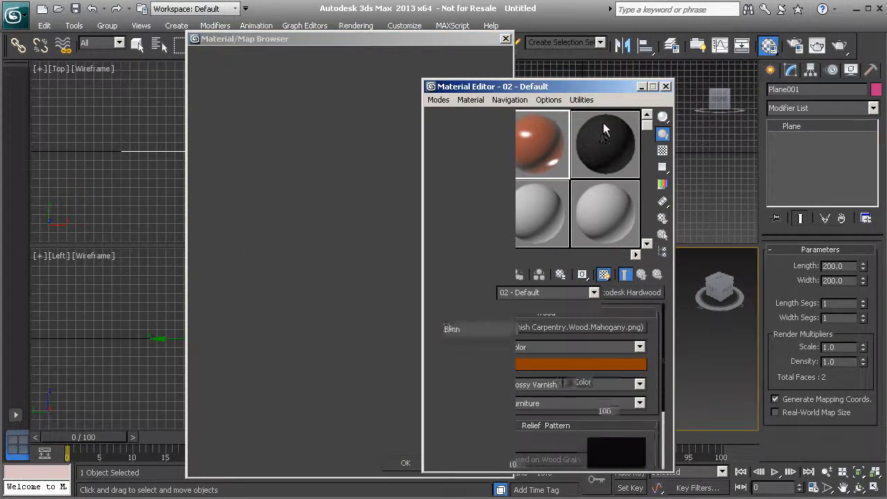
left_click(593, 156)
left_click(647, 293)
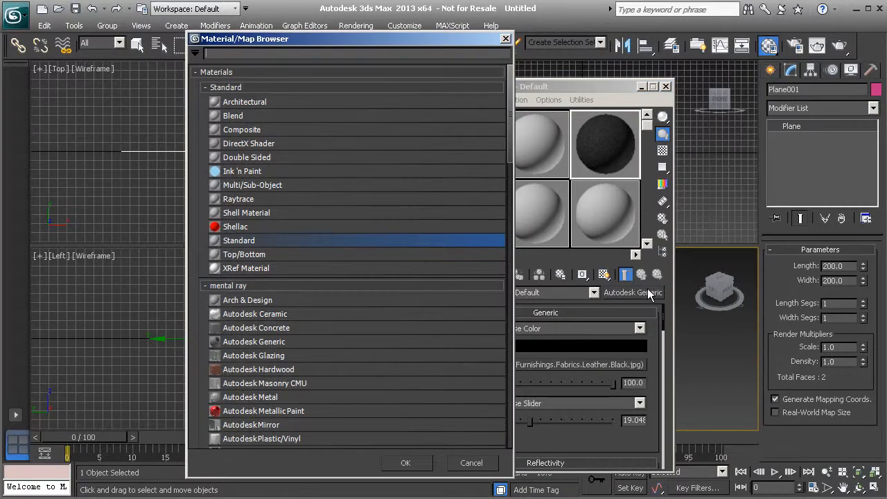
double_click(248, 240)
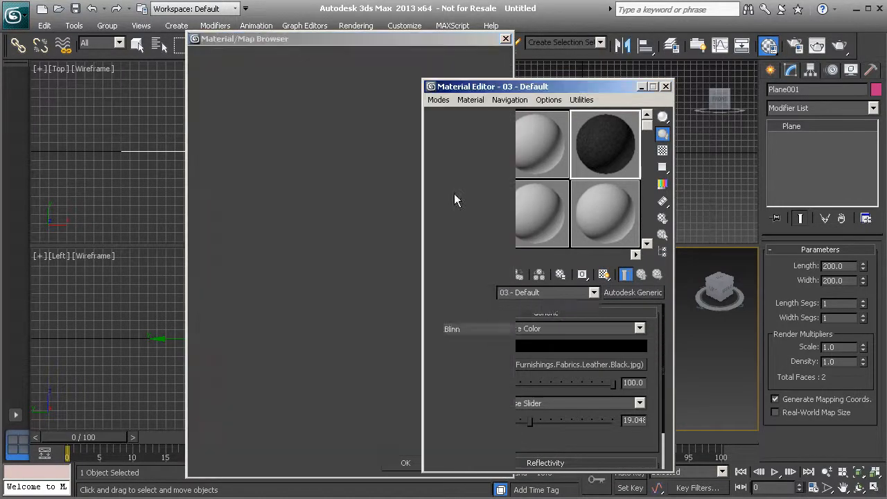
Load VTOL_Profile.jpg as a Bitmap in the Diffuse Color map of the first sample material.
left_click(454, 138)
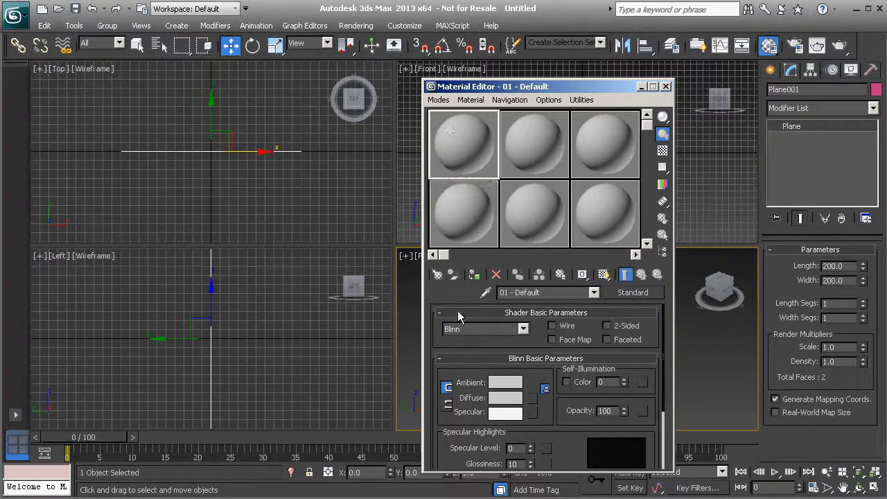
left_click_drag(459, 349, 459, 233)
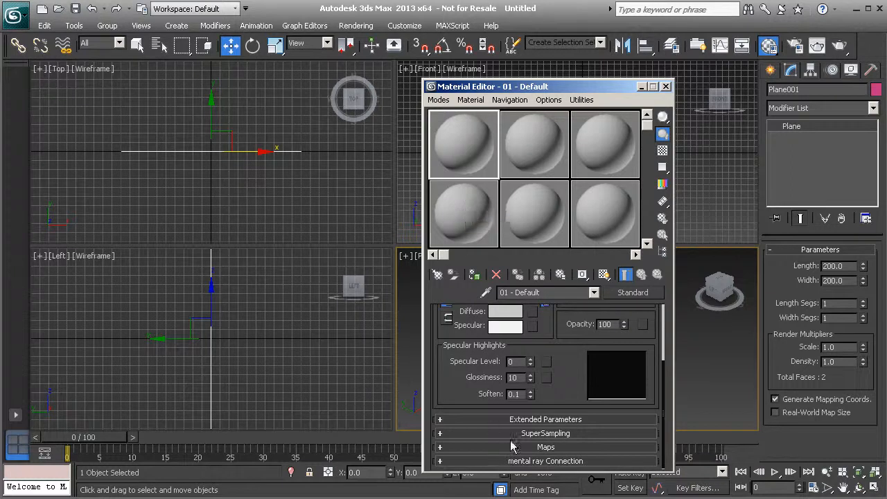
left_click(440, 448)
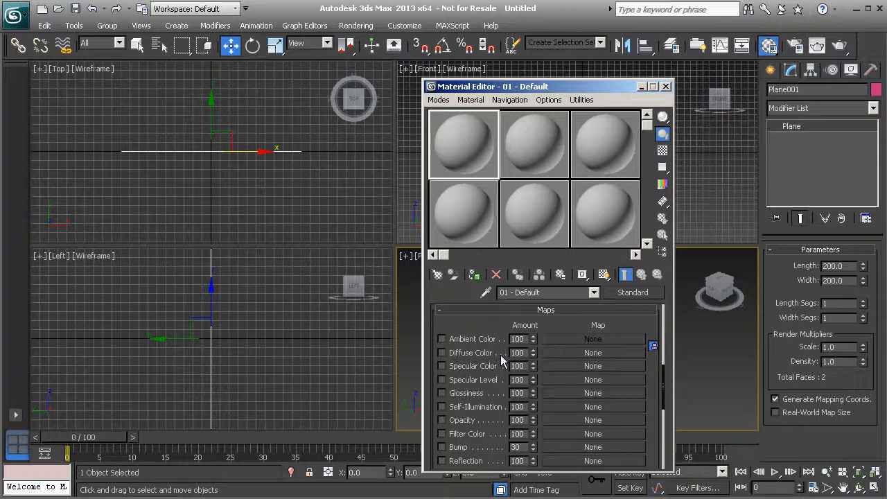
left_click(572, 353)
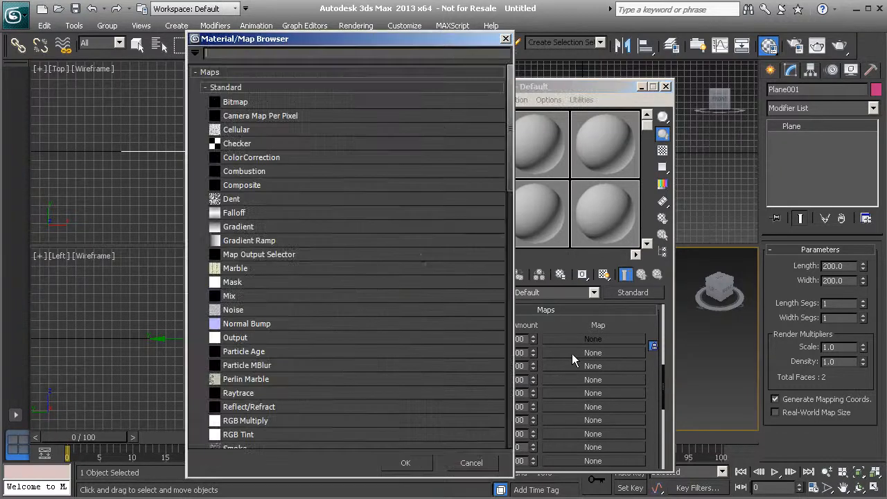
double_click(239, 103)
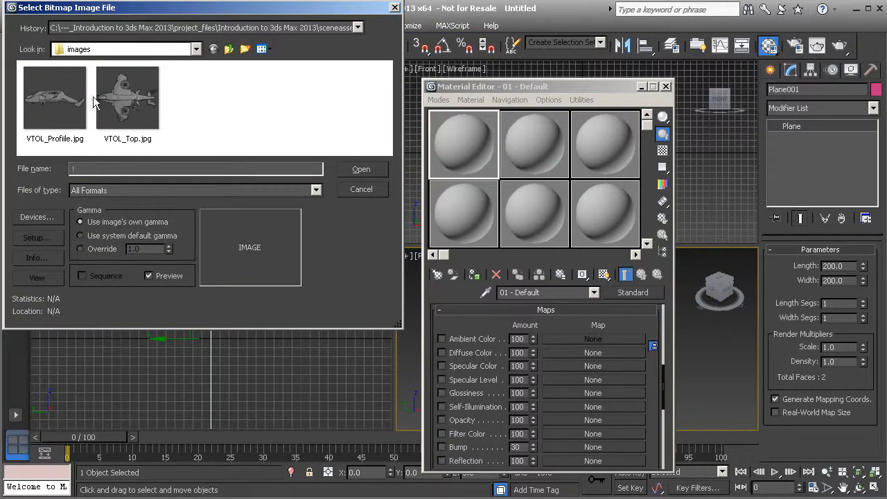
left_click(62, 110)
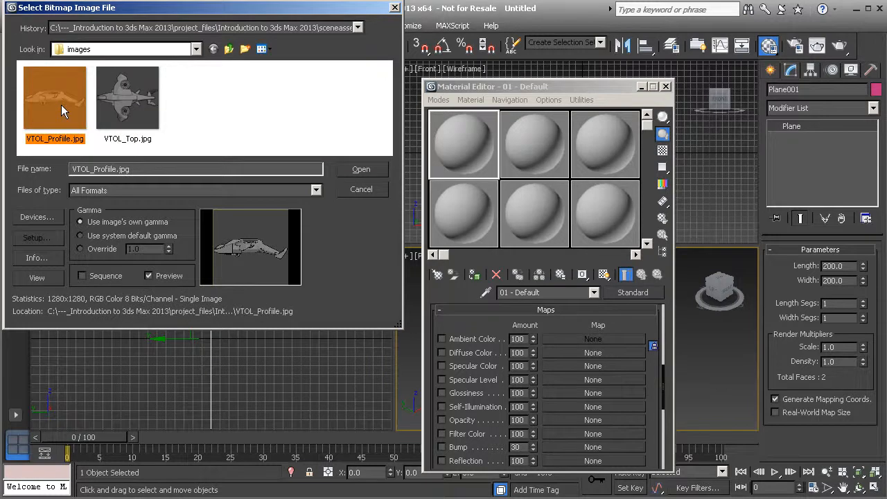
left_click(361, 171)
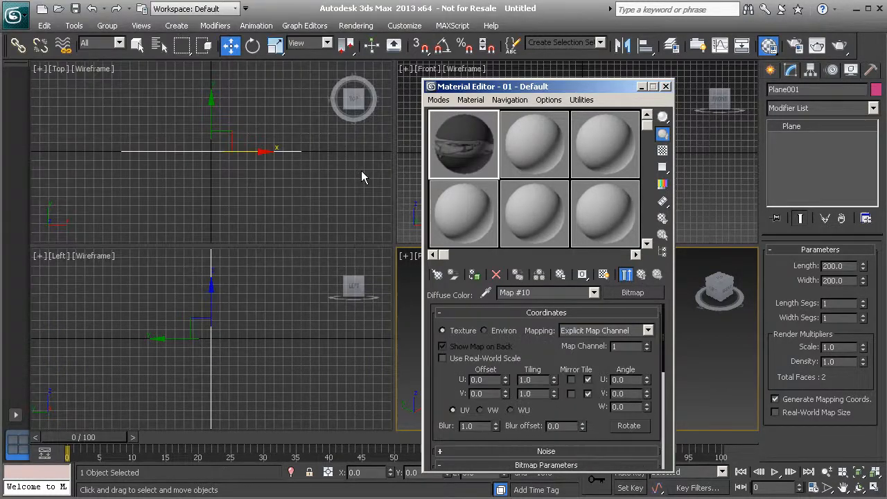
Assign the profile material to the selected plane and show its map in the viewport.
left_click(474, 275)
left_click_drag(490, 91, 183, 69)
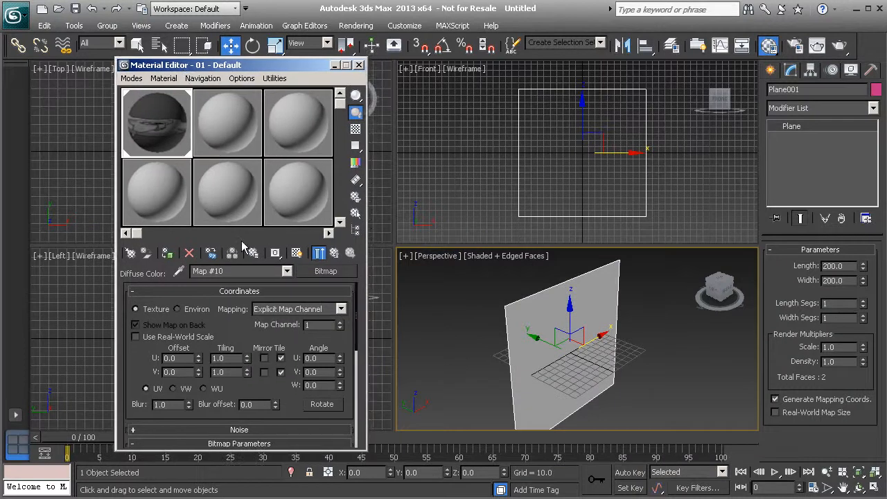
left_click(296, 254)
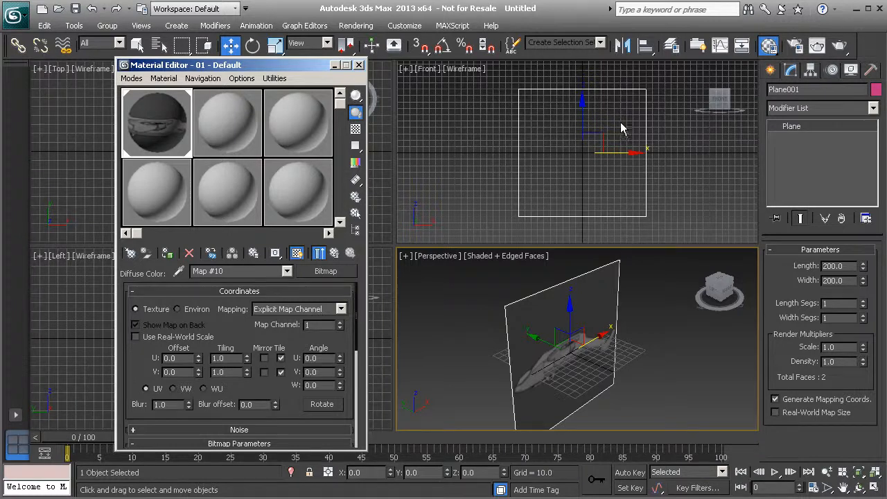
Set the Front viewport to Shaded display and frame the VTOL profile image in it.
scroll(531, 152, "up", 2)
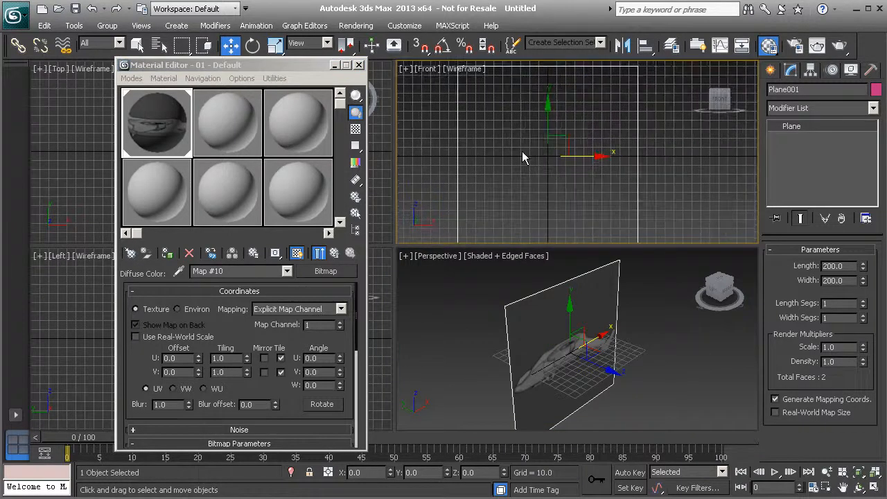
middle_click_drag(458, 121, 526, 148)
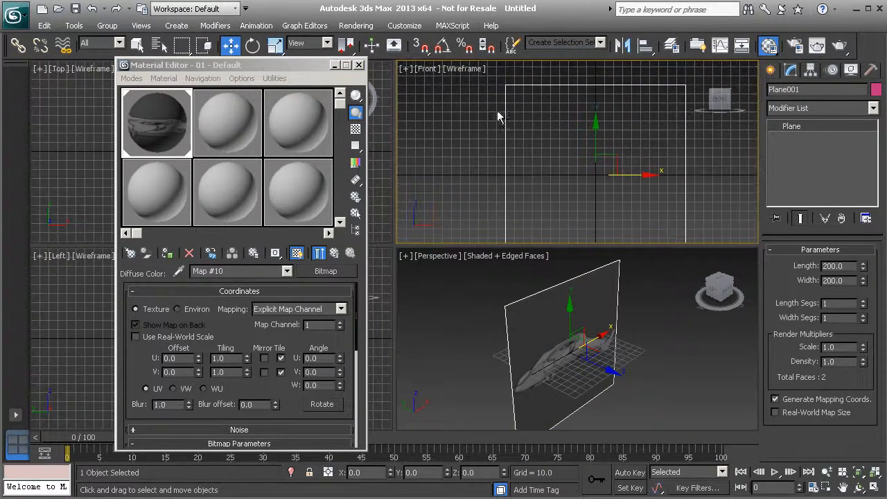
left_click(469, 70)
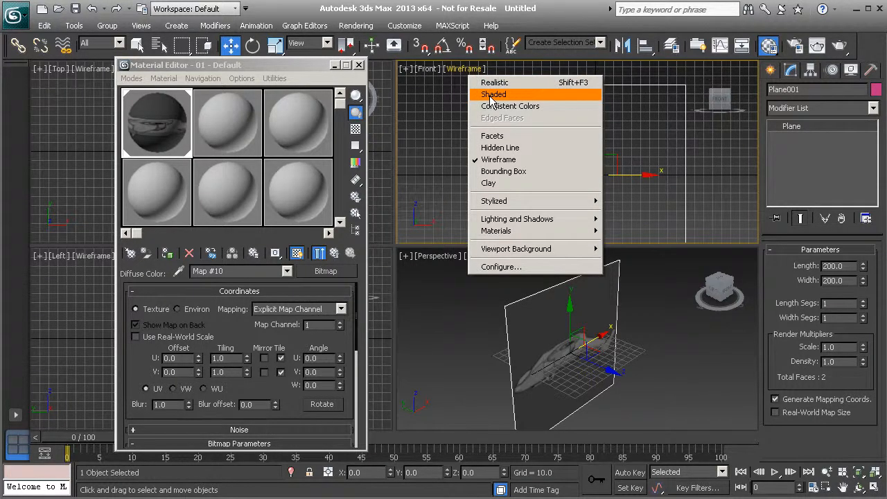
left_click(493, 94)
middle_click_drag(562, 150, 565, 132)
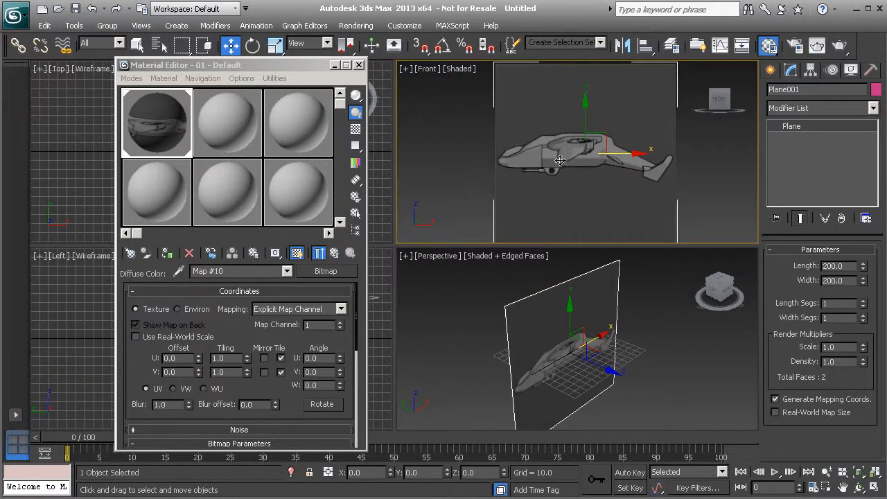
scroll(553, 147, "up", 6)
scroll(552, 155, "down", 3)
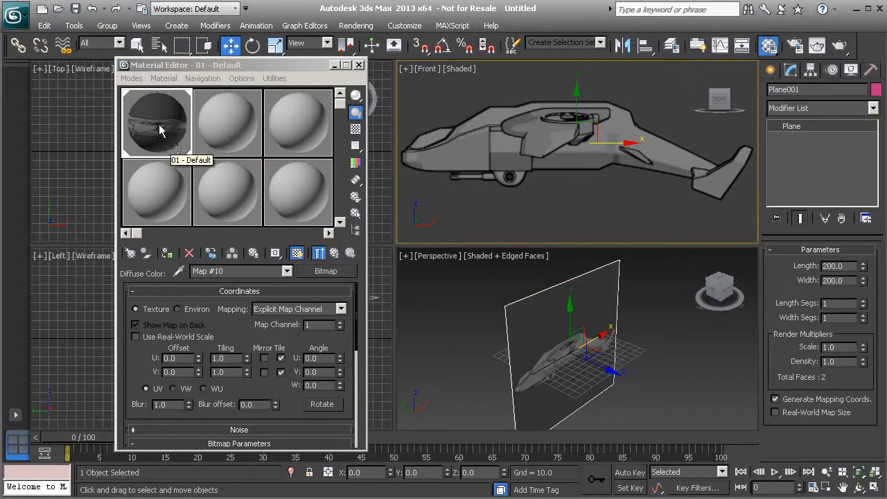
Load VTOL_Top.jpg as a Bitmap in the Diffuse map of the second sample material.
left_click(210, 125)
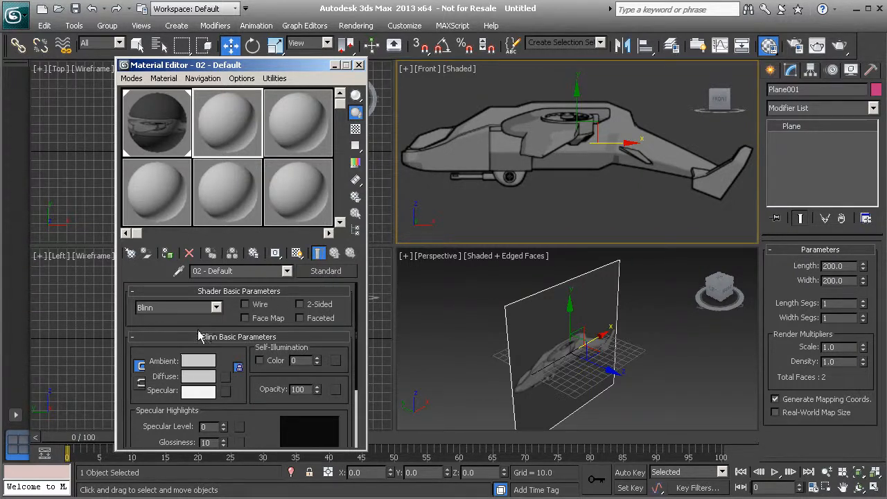
left_click_drag(191, 323, 191, 263)
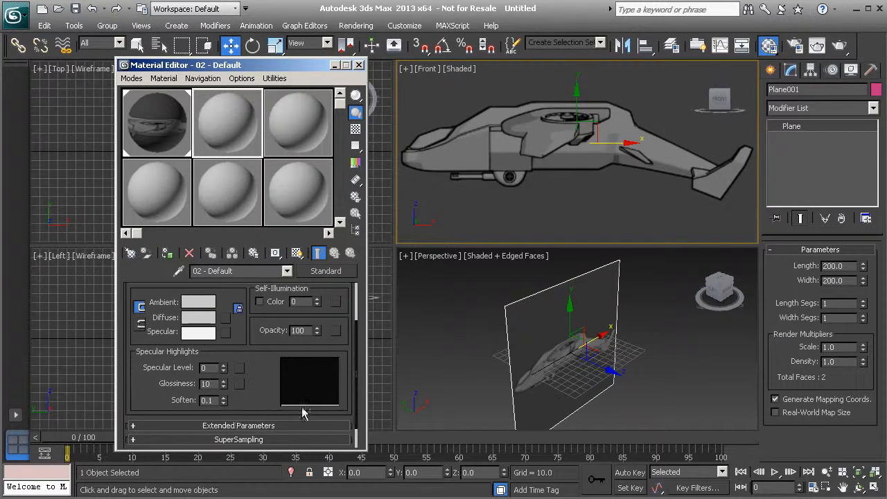
left_click(225, 318)
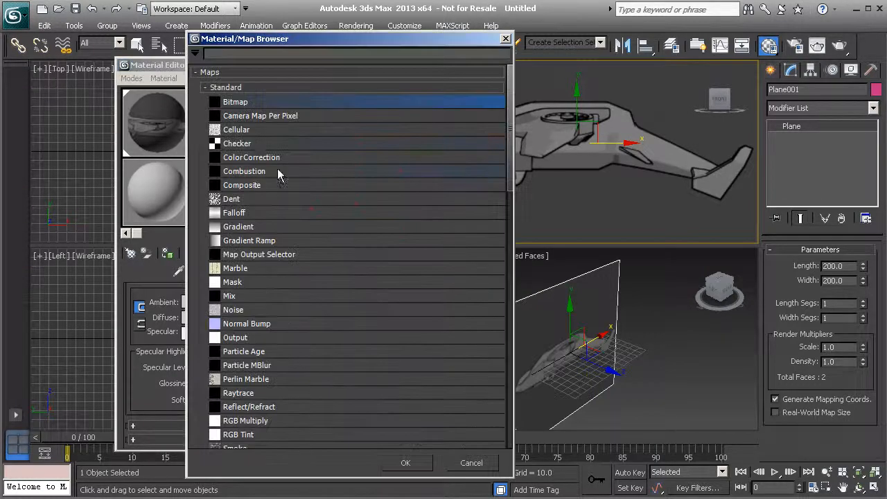
double_click(243, 104)
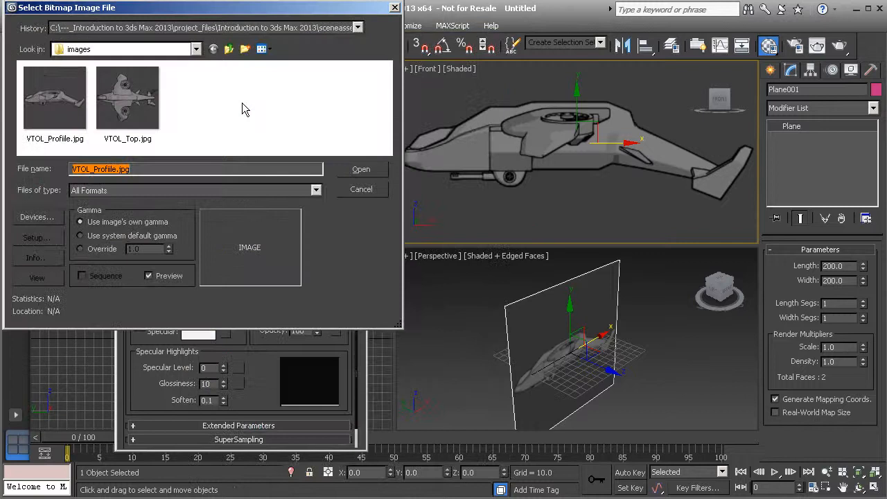
left_click(142, 110)
left_click(359, 170)
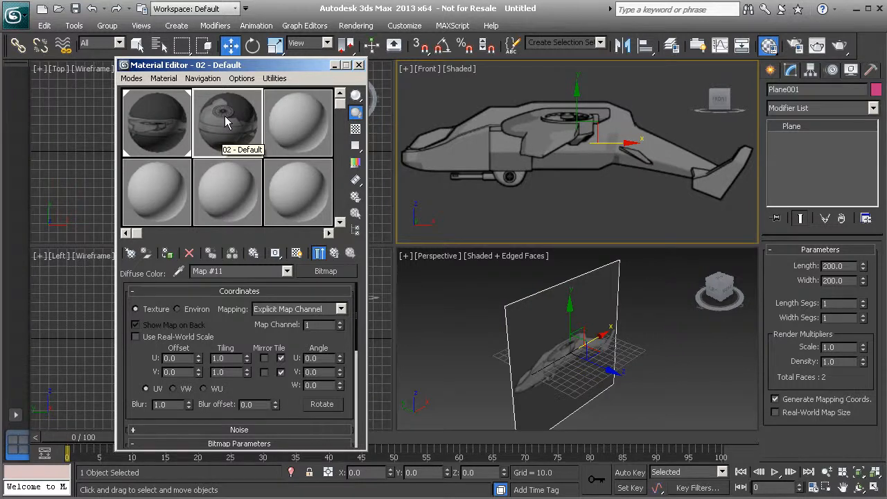
With angle snap on, clone the plane as an independent Copy rotated -90 degrees about X so it lies horizontal.
left_click_drag(323, 64, 255, 67)
left_click(537, 326)
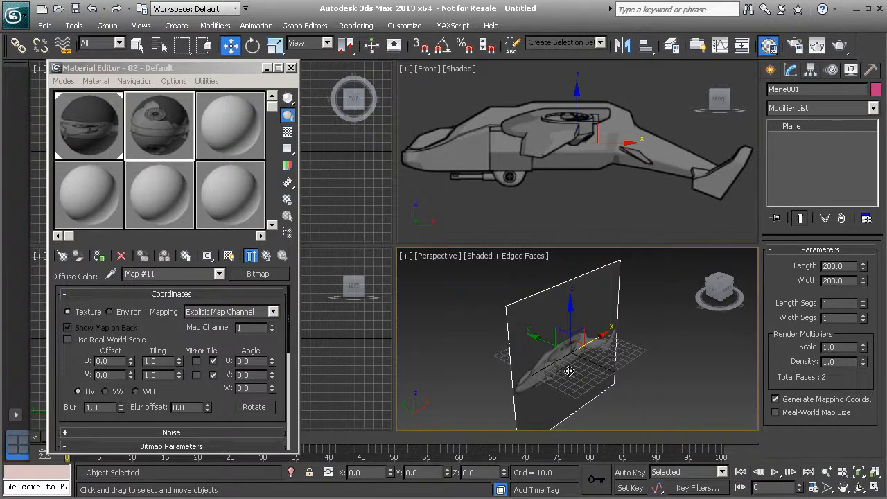
middle_click_drag(567, 352, 578, 355, "alt")
left_click(253, 47)
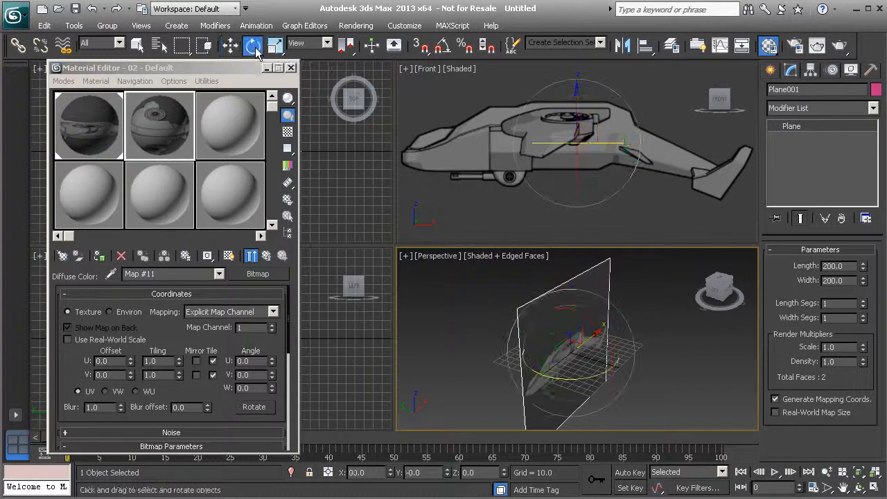
left_click(442, 47)
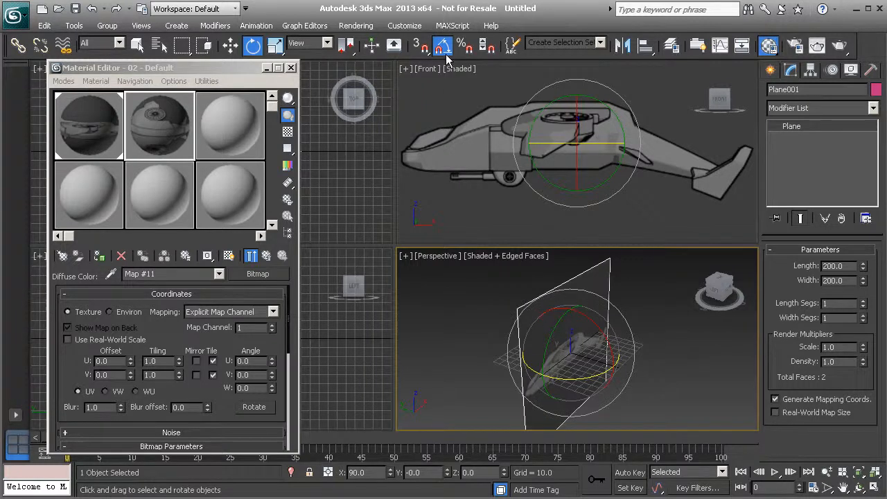
middle_click_drag(600, 346, 556, 340)
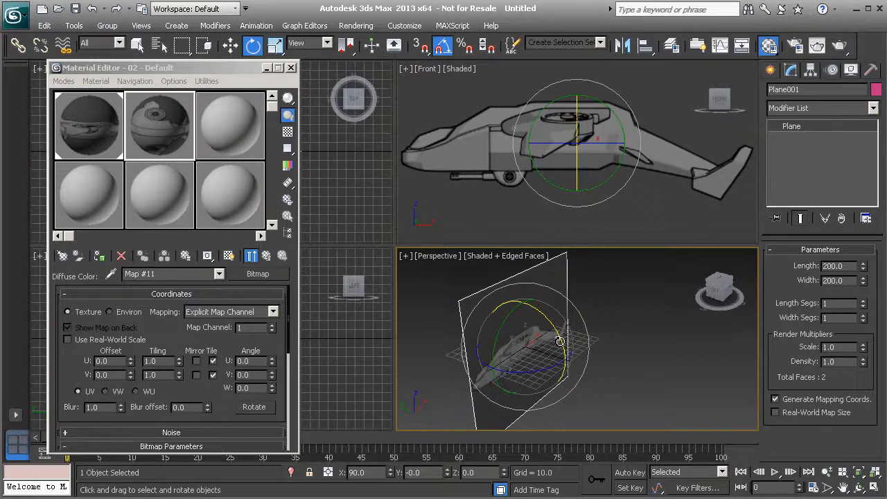
left_click_drag(560, 341, 540, 279, "shift")
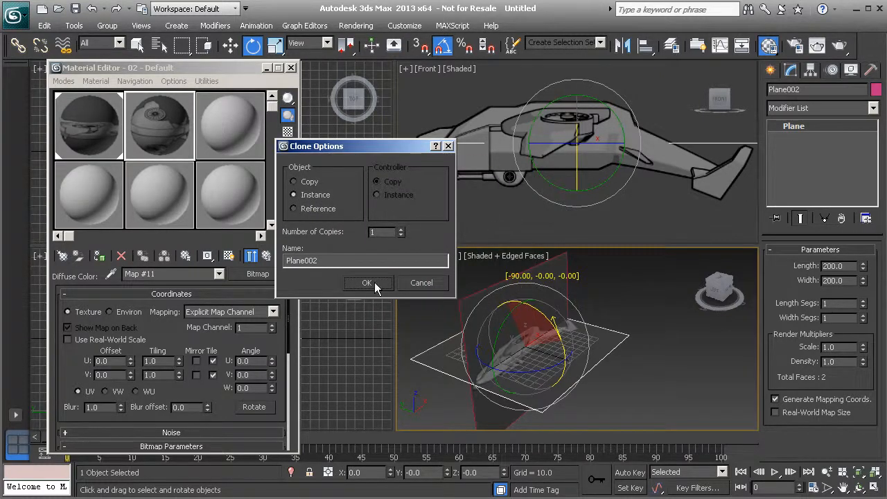
left_click(293, 181)
left_click(367, 284)
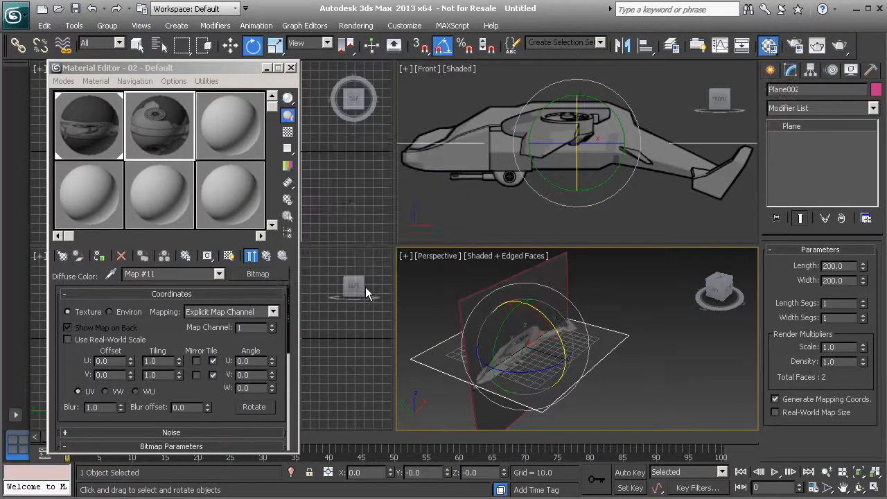
Assign the VTOL top-view material to the horizontal plane and show its map in the viewport.
left_click_drag(499, 357, 565, 361)
middle_click_drag(565, 361, 523, 373, "alt")
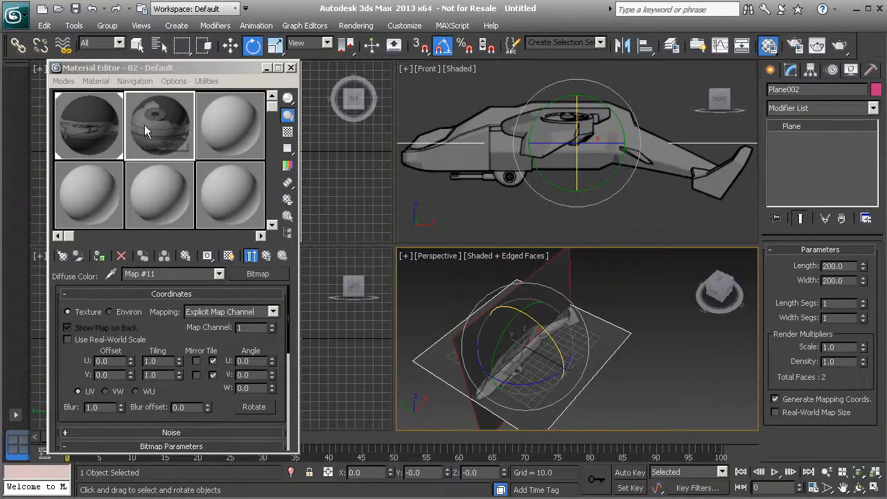
left_click(101, 257)
left_click(228, 256)
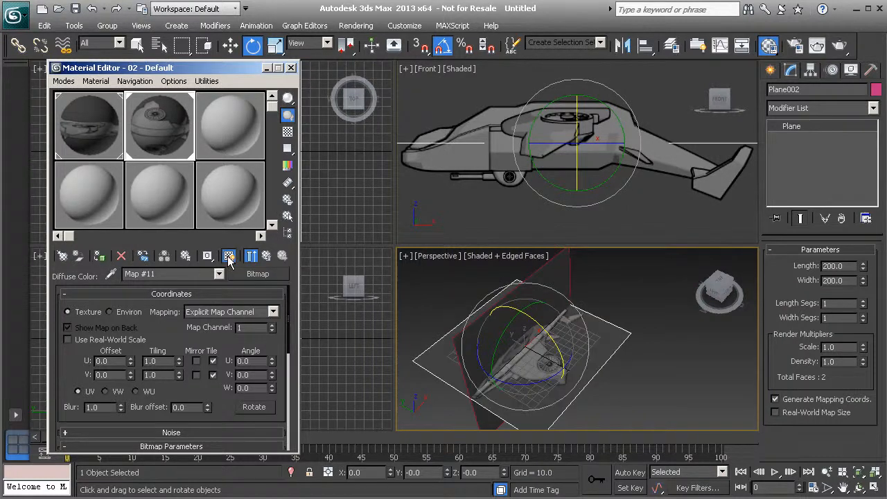
left_click_drag(528, 370, 538, 348)
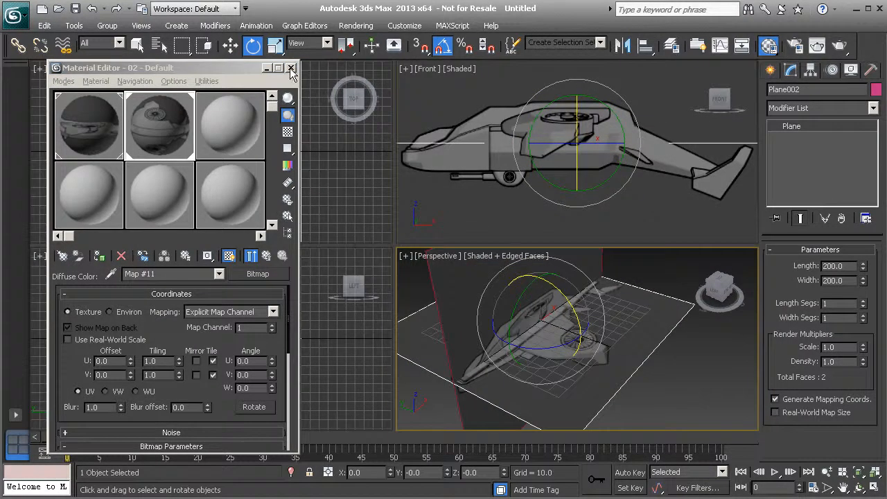
Close the Material Editor and make the Top viewport active.
left_click(290, 68)
left_click(219, 175)
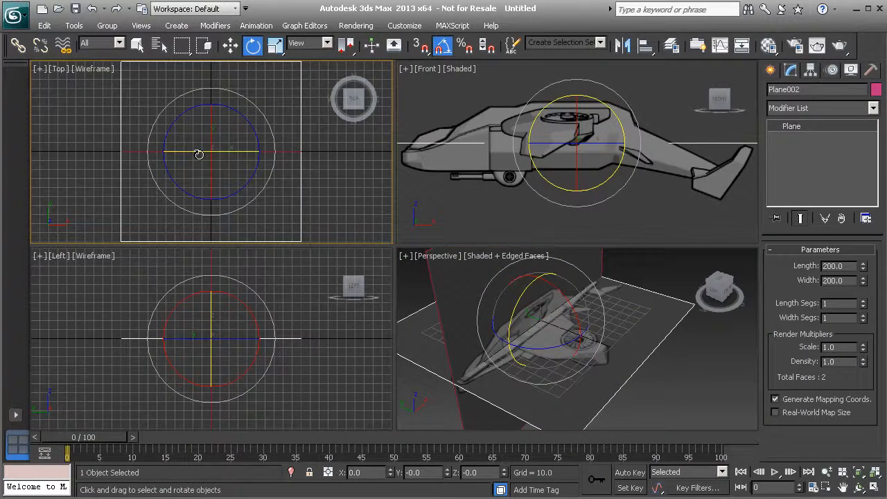
Display the Top viewport in Shaded mode and frame the horizontal reference plane in it.
key("F3")
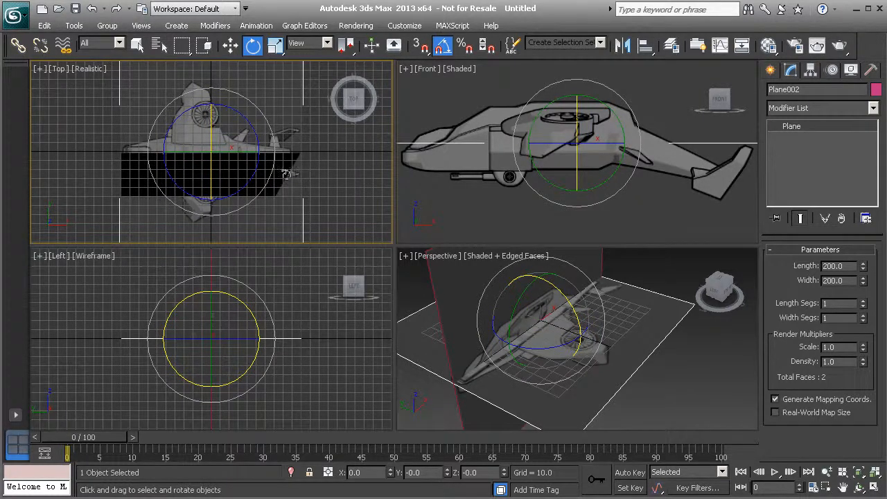
scroll(277, 181, "up", 2)
scroll(311, 137, "up", 2)
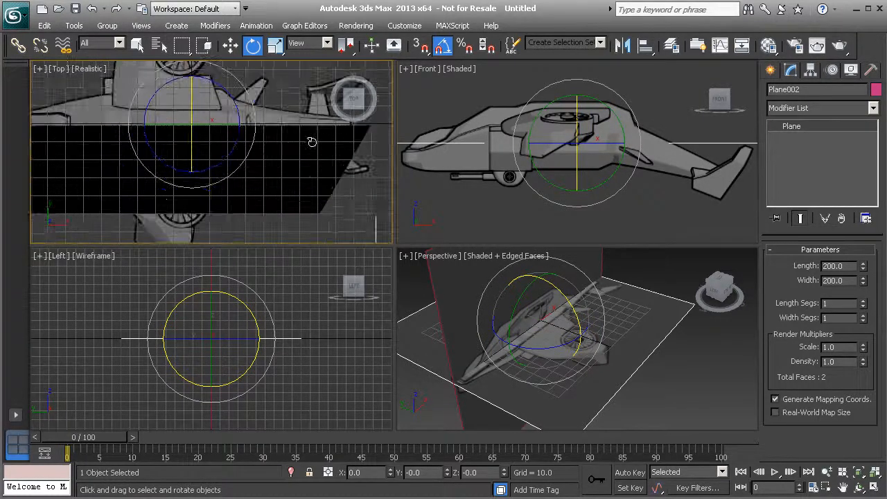
left_click(89, 73)
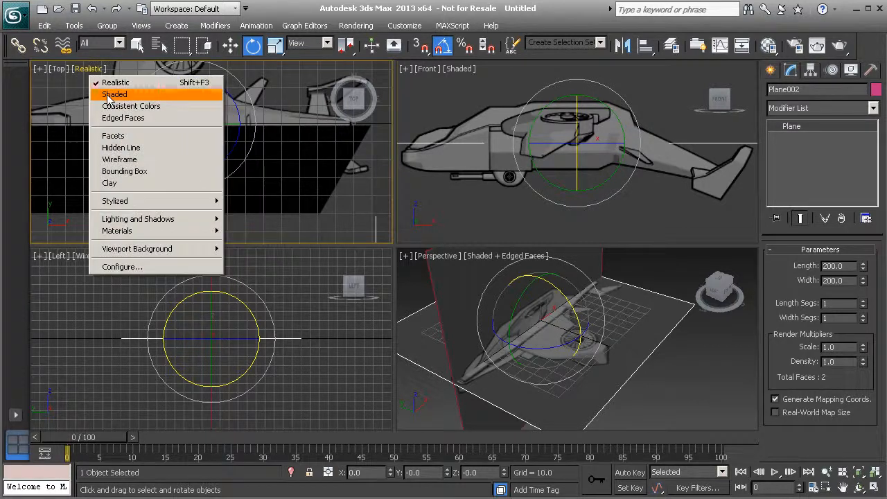
left_click(104, 93)
key("z")
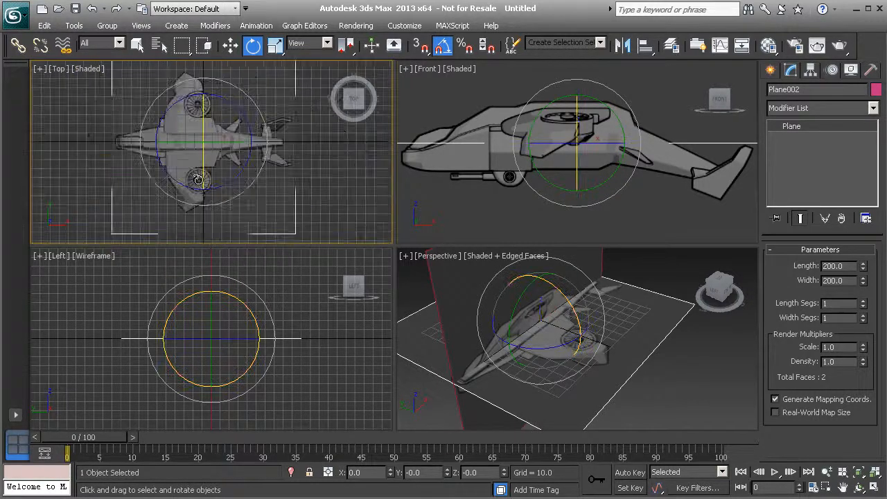
Examine from several angles in the Perspective viewport how the two textured reference planes cross.
middle_click_drag(477, 288, 494, 306)
scroll(498, 311, "down", 3)
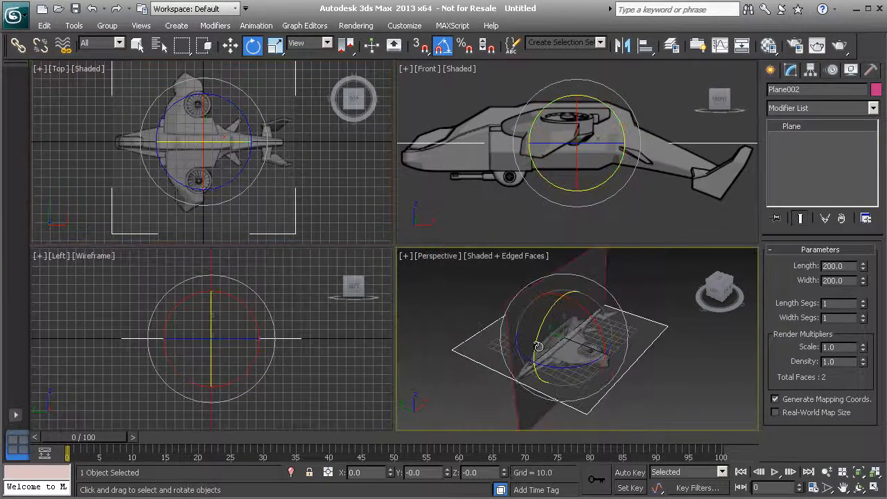
left_click_drag(548, 358, 525, 368)
middle_click_drag(551, 358, 615, 355, "alt")
scroll(560, 379, "up", 5)
mouse_move(594, 354)
middle_mouse_down("alt")
mouse_move(553, 336)
mouse_move(592, 355)
middle_mouse_up("alt")
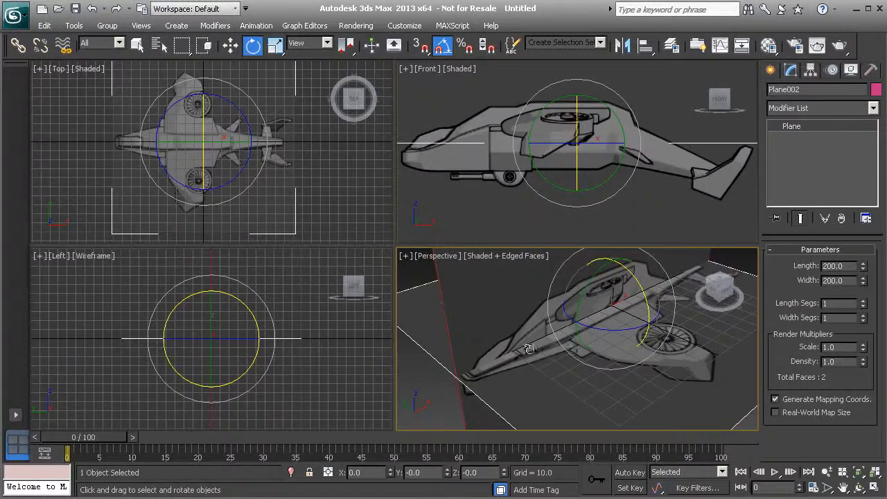
Move the vertical profile plane along Y to position Y 100.
scroll(532, 349, "down", 3)
left_click(514, 304)
key("z")
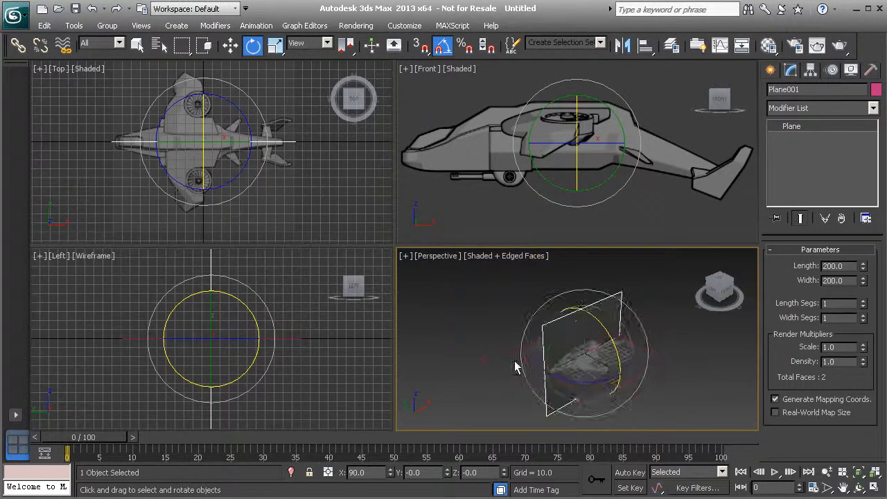
left_click(229, 47)
left_click_drag(558, 345, 525, 333)
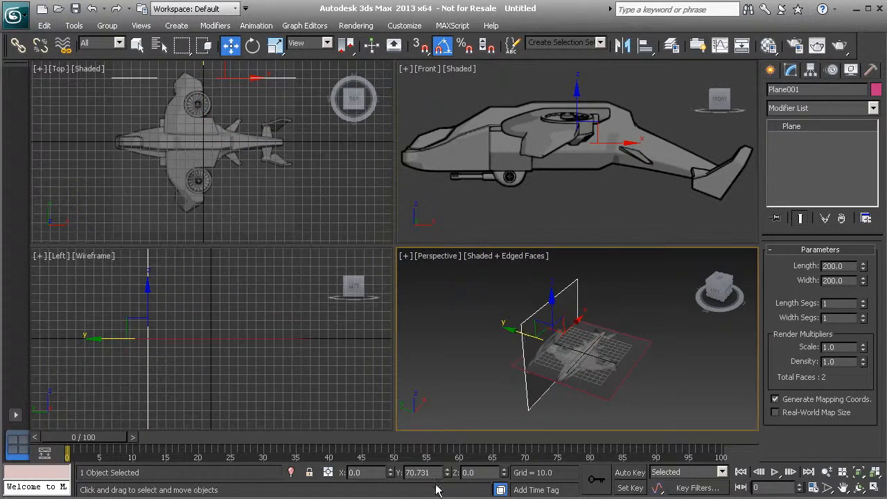
mouse_move(582, 360)
middle_mouse_down("alt")
mouse_move(590, 362)
mouse_move(535, 359)
mouse_move(575, 361)
middle_mouse_up("alt")
left_click_drag(528, 316, 525, 312)
middle_click_drag(568, 345, 513, 345, "alt")
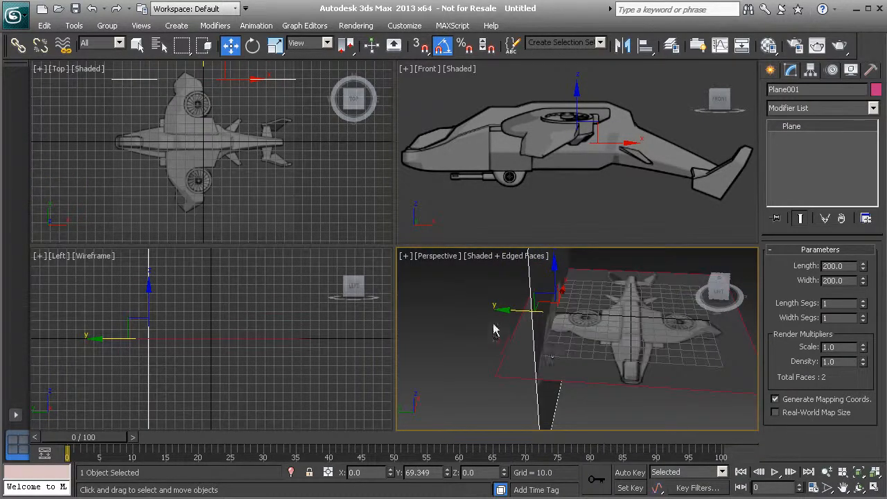
left_click_drag(517, 307, 489, 307)
double_click(423, 472)
type("10")
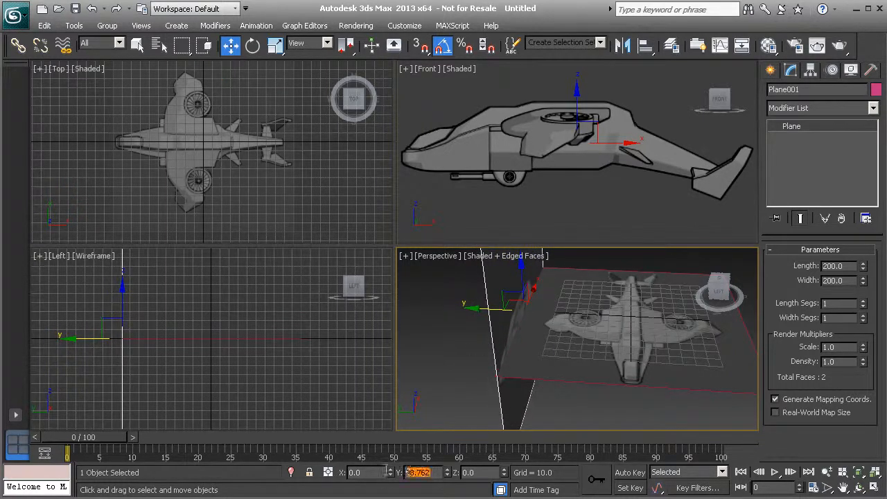
key("Return")
Move the horizontal top-view plane down to position Z -100.
left_click(594, 346)
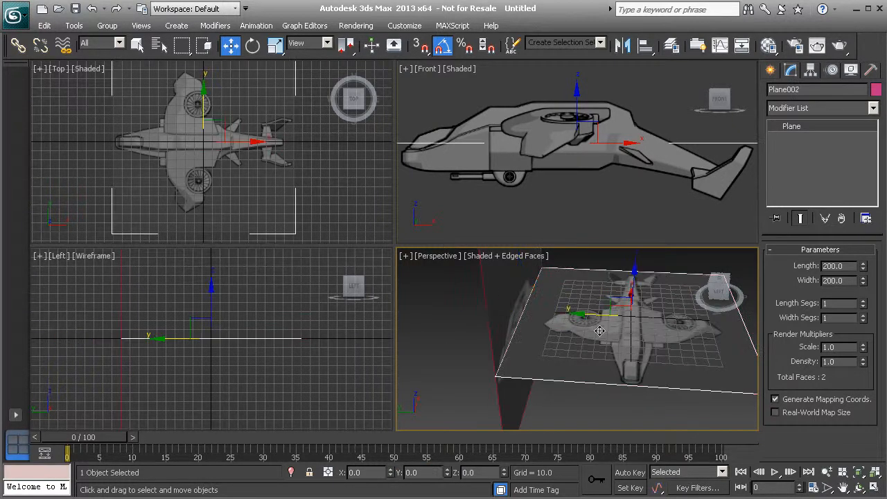
middle_click_drag(647, 400, 569, 369, "alt")
scroll(570, 369, "down", 3)
left_click_drag(584, 273, 581, 334)
double_click(488, 471)
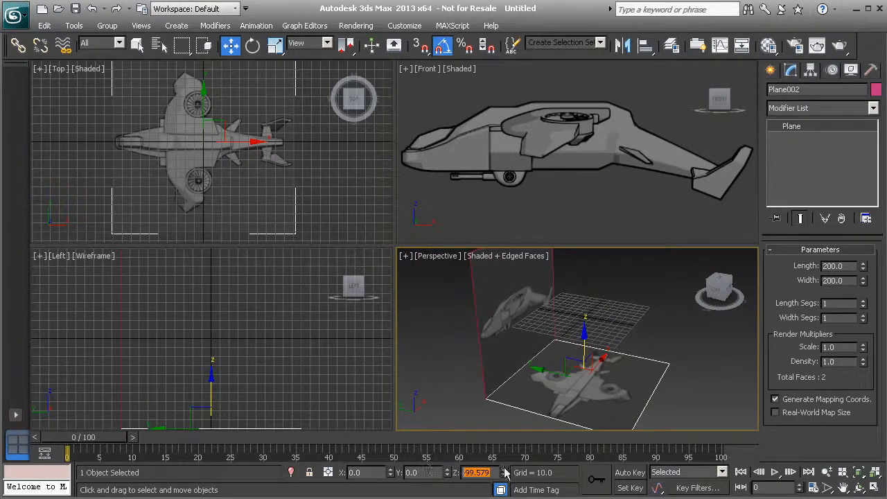
type("-100")
key("Return")
middle_click_drag(558, 381, 498, 370, "alt")
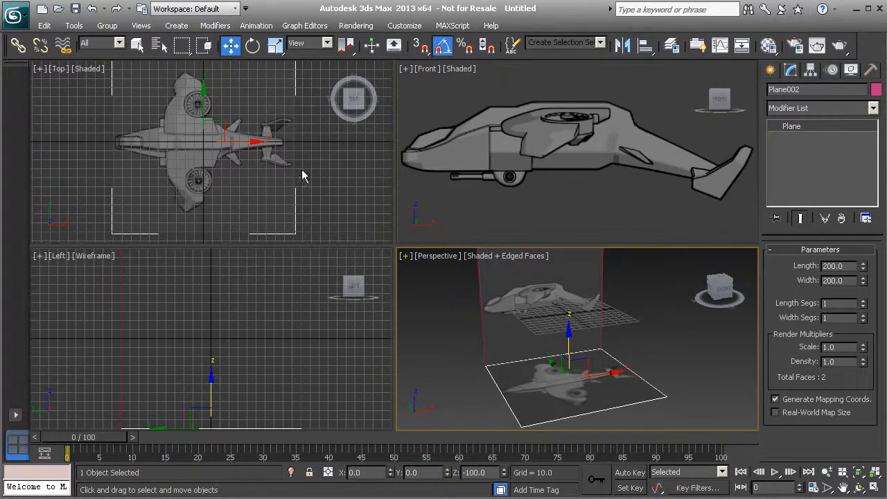
Examine how the separated profile and top-view planes line up in the Front, Top and Perspective viewports.
scroll(457, 166, "down", 5)
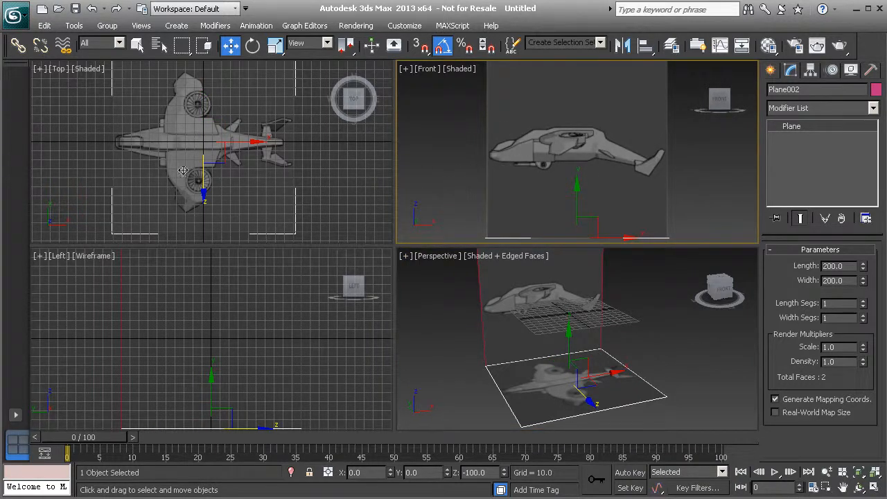
middle_click_drag(494, 318, 531, 317, "alt")
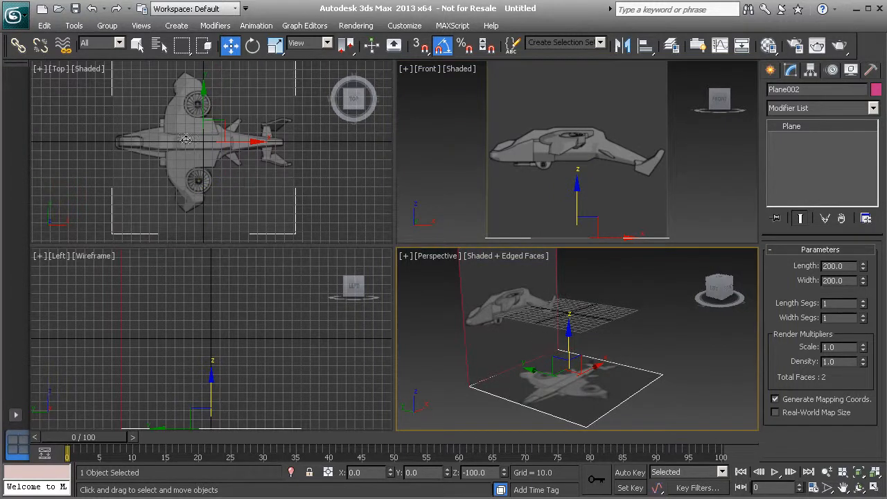
middle_click_drag(191, 142, 187, 167)
scroll(188, 166, "down", 2)
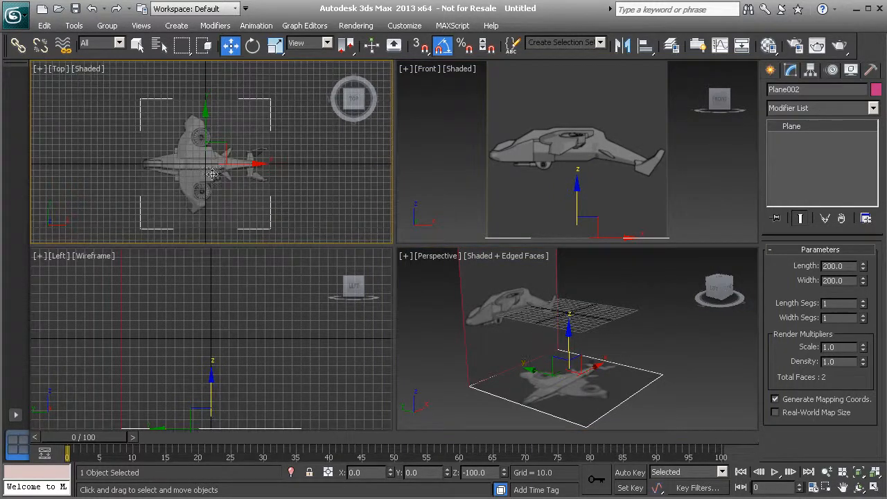
middle_click_drag(533, 166, 449, 147)
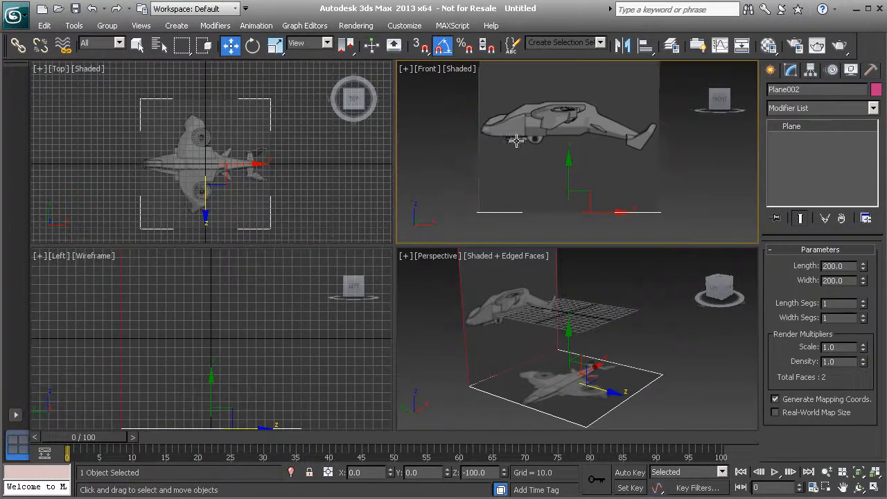
left_click(492, 323)
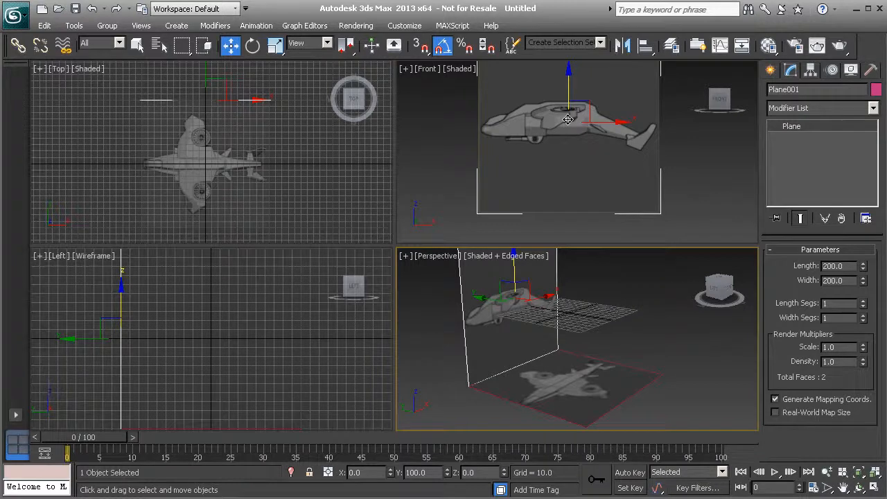
right_click(145, 150)
left_click(429, 281)
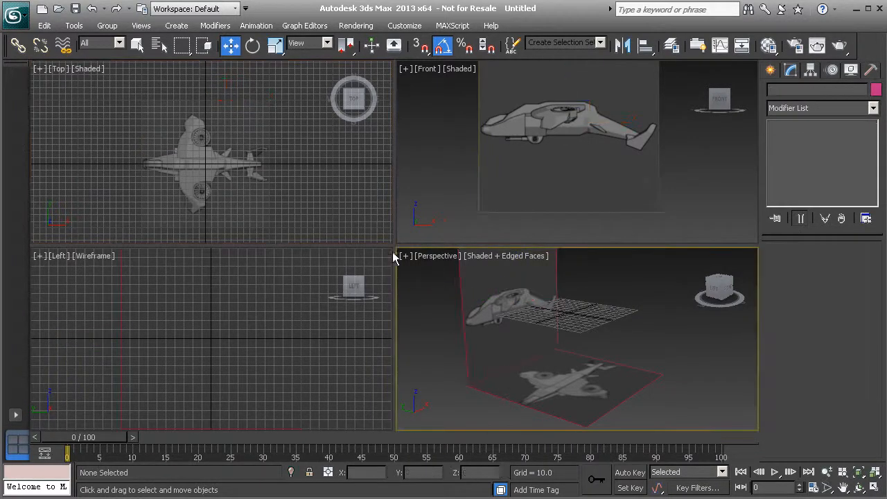
left_click(562, 386)
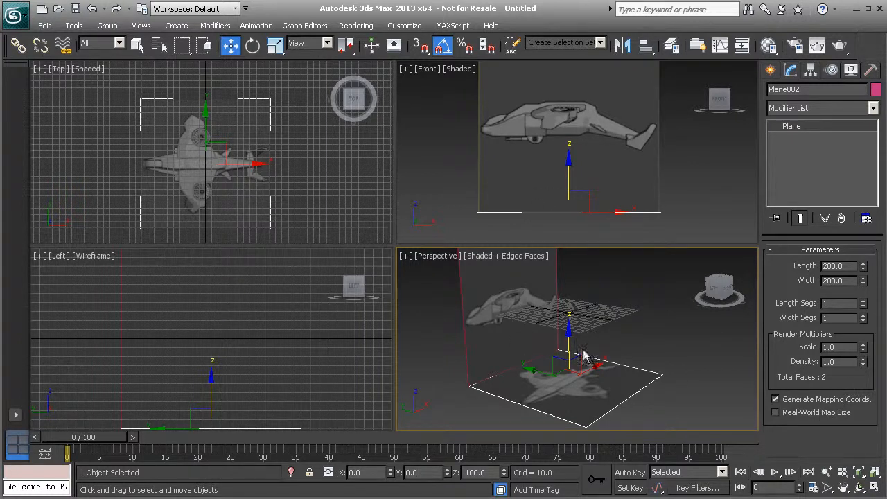
left_click_drag(567, 345, 511, 356)
Hide the grid in the Top and Perspective viewports.
right_click(314, 207)
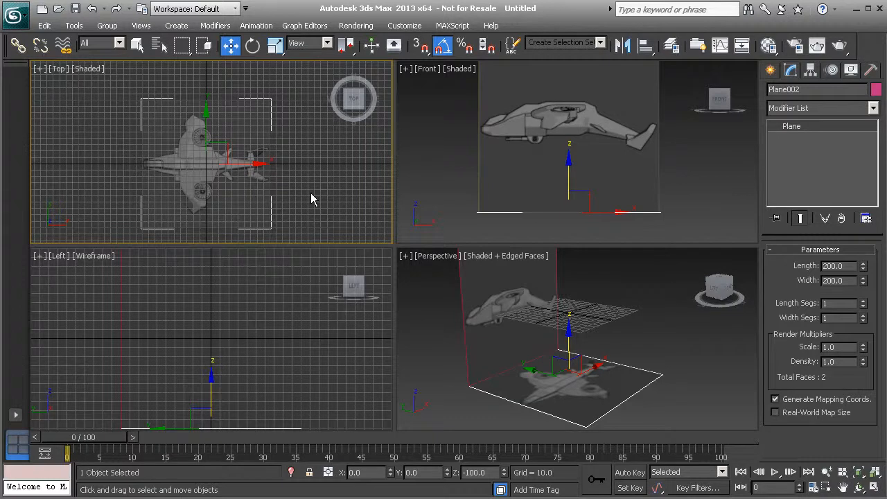
key("g")
right_click(605, 340)
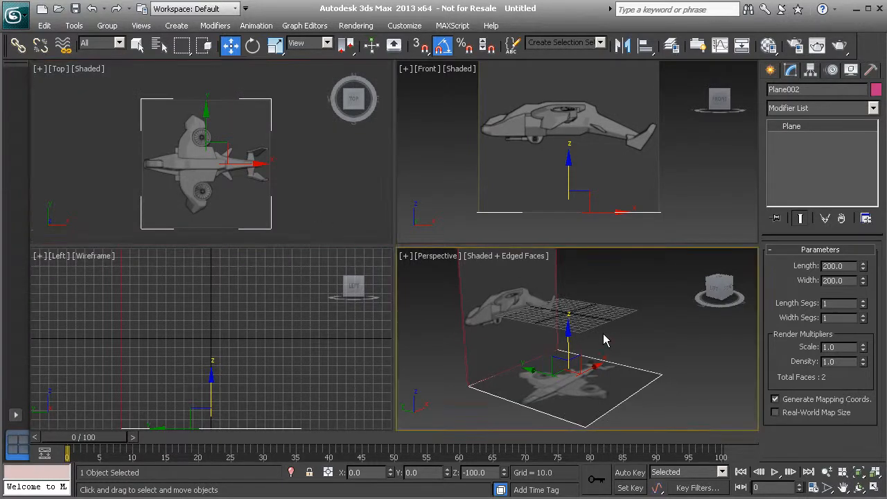
key("g")
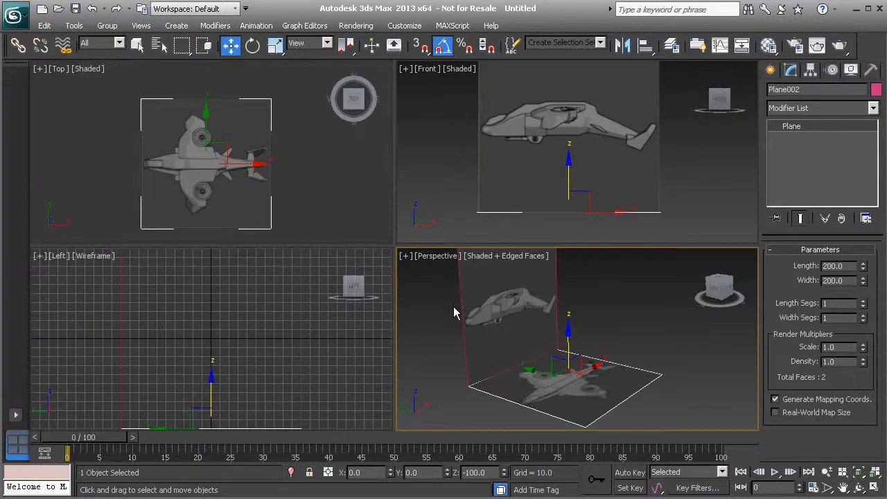
Maximize the Perspective viewport with both reference planes in view.
key("alt+w")
middle_click_drag(390, 257, 394, 298, "alt")
scroll(394, 298, "down", 2)
scroll(369, 306, "up", 2)
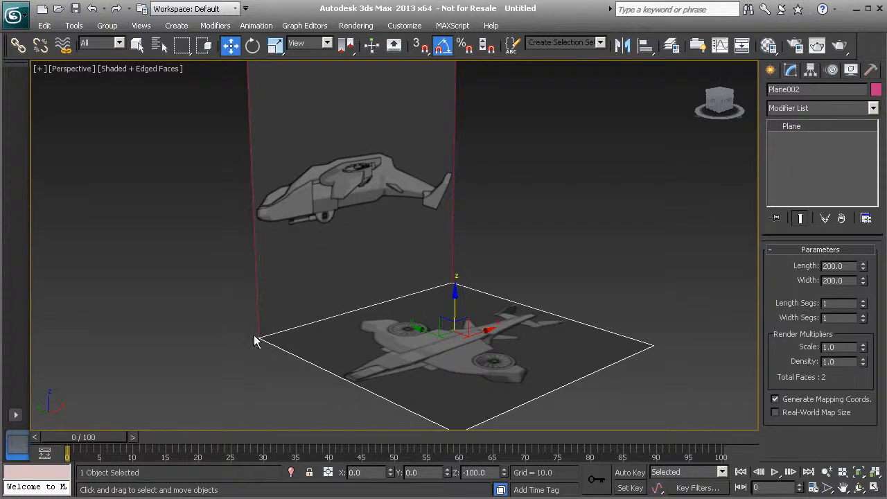
Try freezing both reference planes directly, and unfreeze all objects again.
left_click_drag(213, 308, 294, 383)
right_click(305, 326)
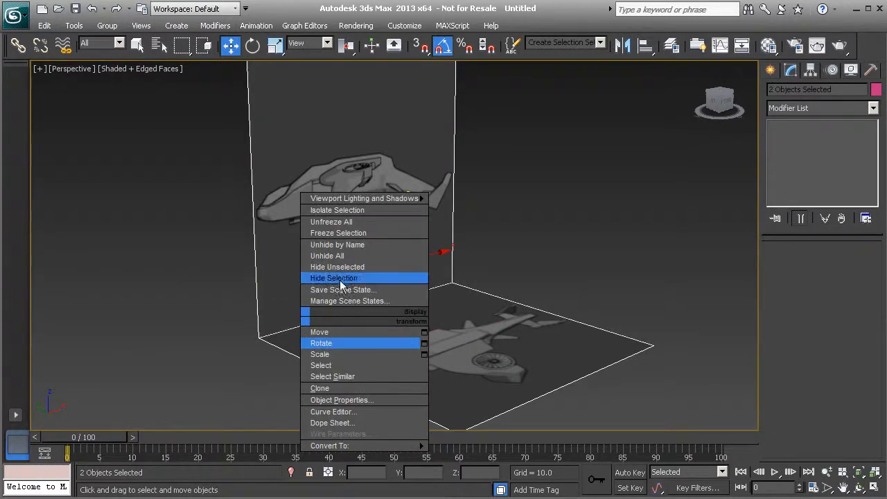
left_click(337, 236)
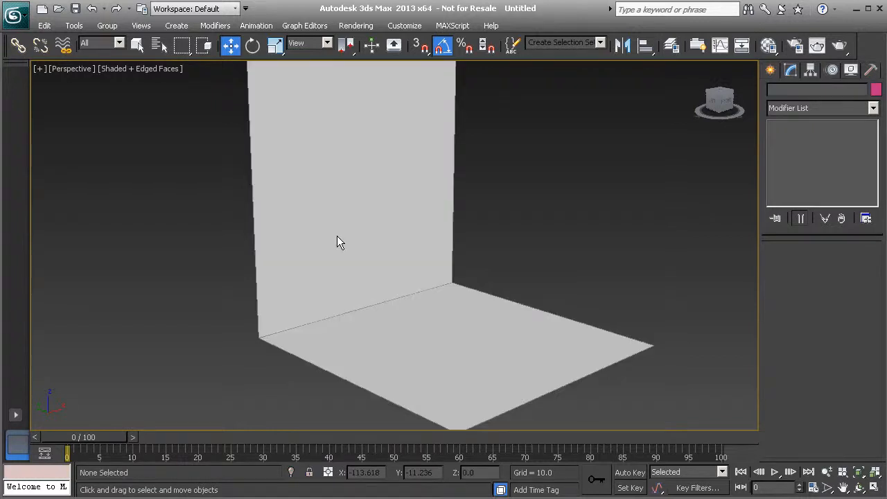
right_click(345, 299)
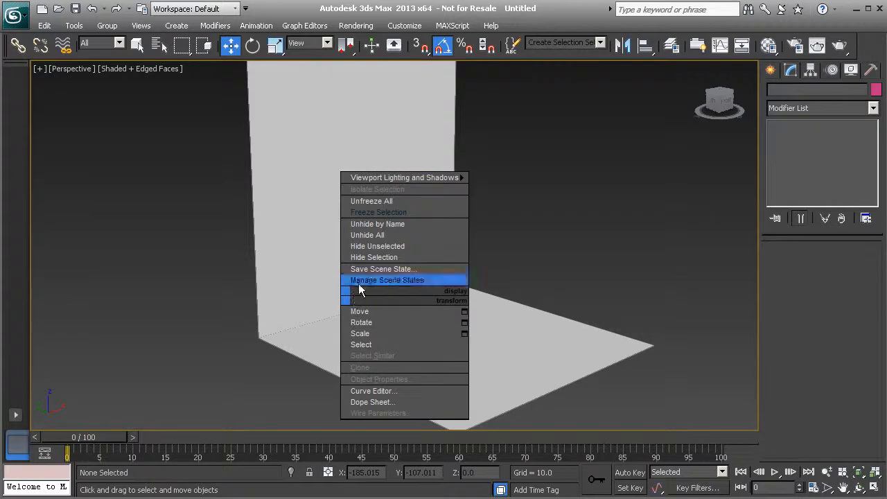
left_click(371, 201)
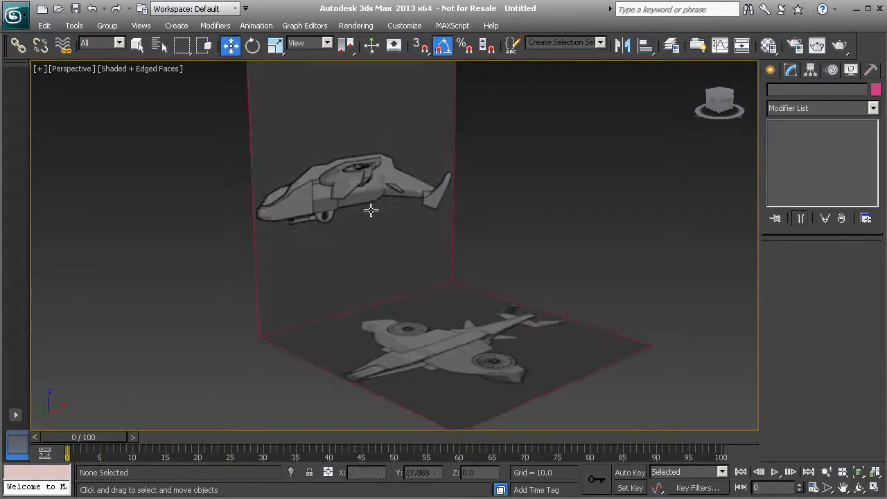
Rename the horizontal plane Top_Ref and give the vertical profile plane its own name.
left_click(346, 355)
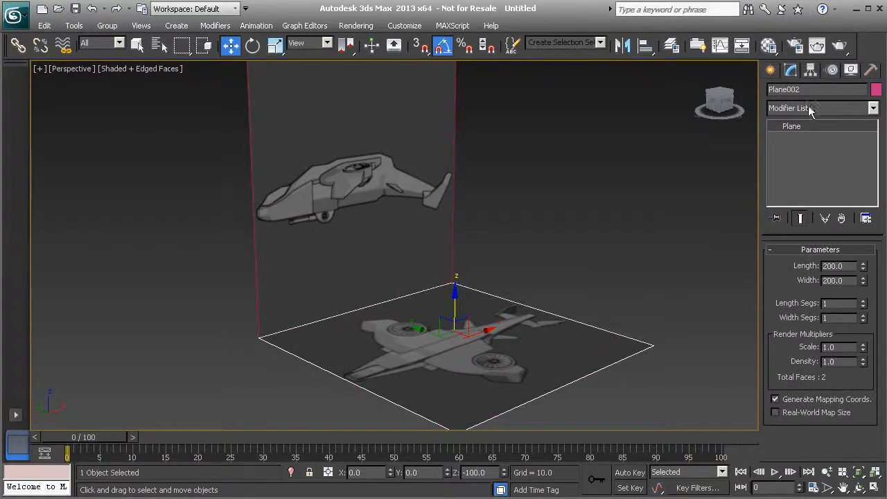
left_click_drag(810, 93, 706, 80)
type("Top_Ref")
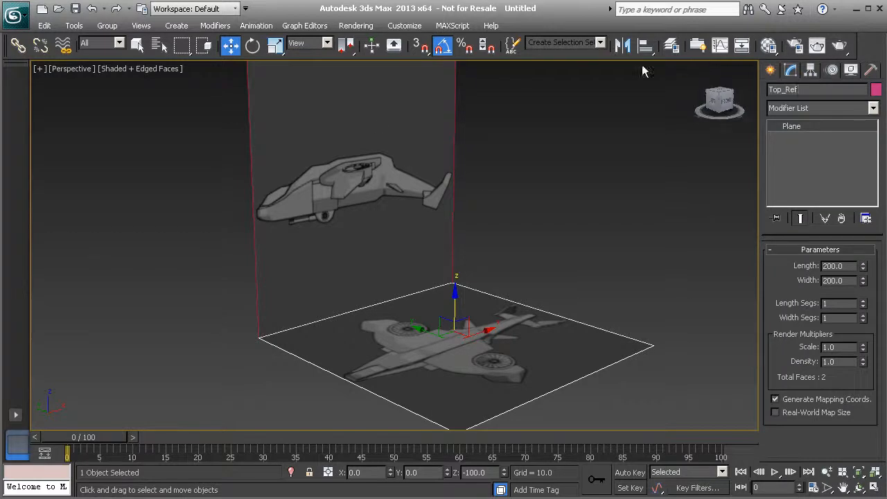
left_click(366, 132)
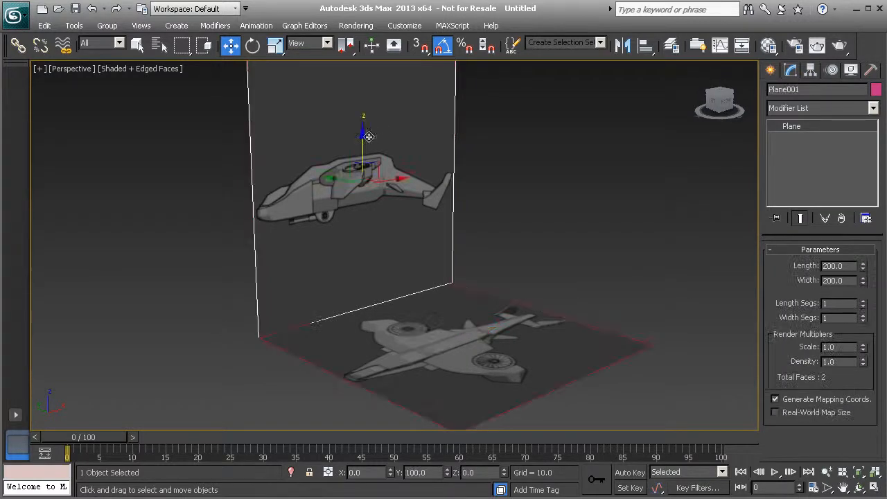
left_click_drag(800, 88, 752, 92)
Try freezing Top_Ref through its object properties with Show Frozen in Gray left on, and unfreeze all objects again.
left_click(398, 344)
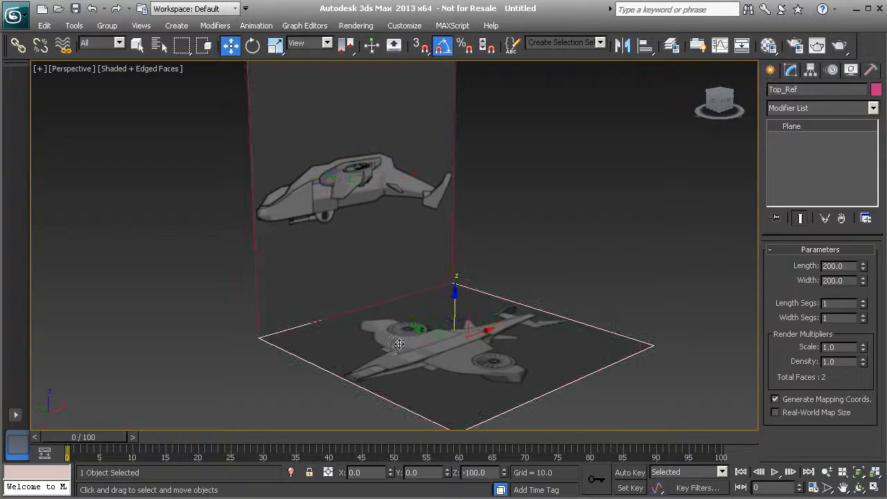
right_click(450, 345)
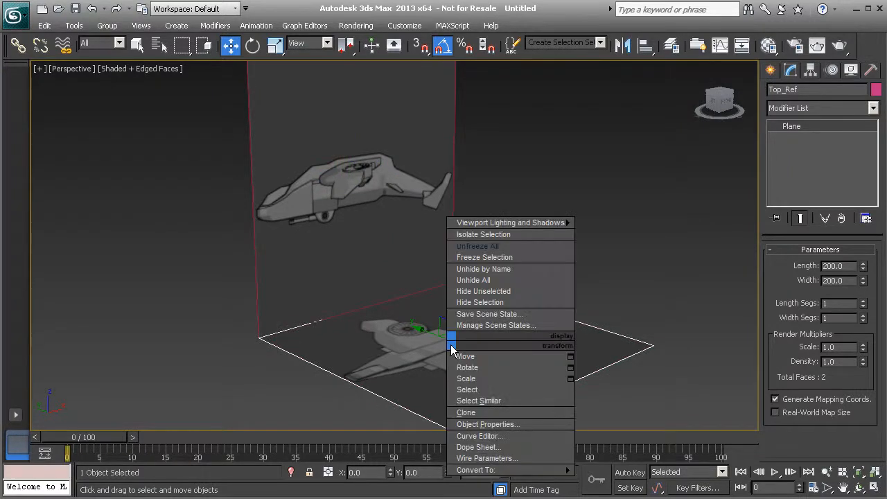
left_click(489, 424)
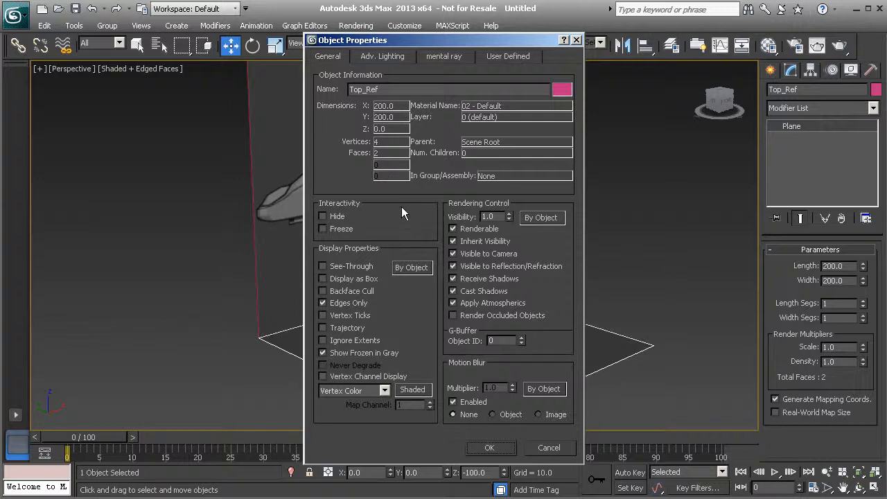
left_click(323, 229)
left_click_drag(346, 40, 485, 29)
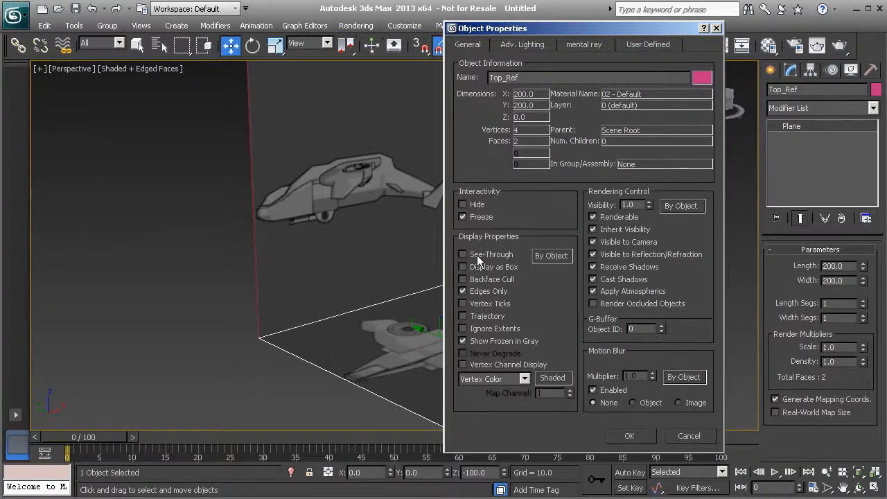
left_click(638, 437)
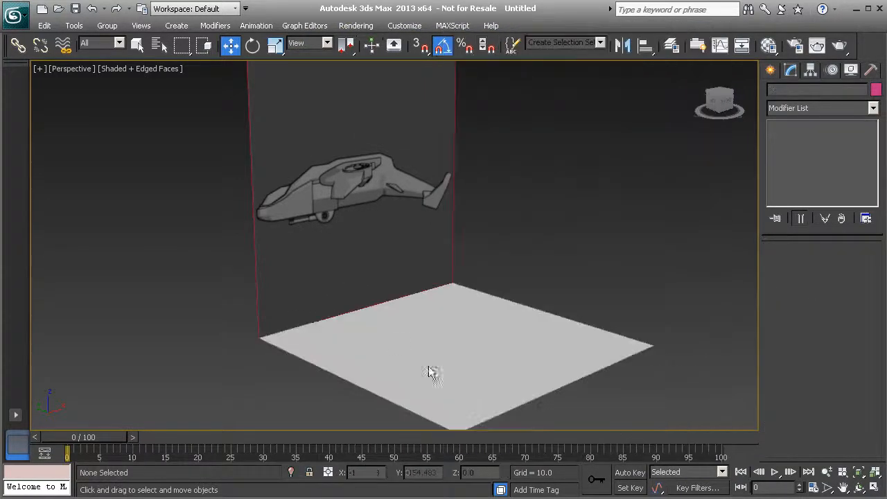
right_click(469, 309)
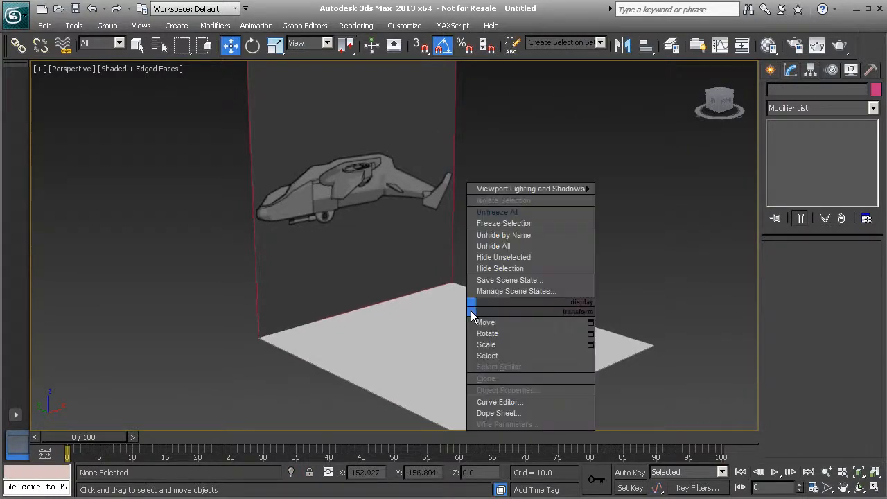
left_click(499, 209)
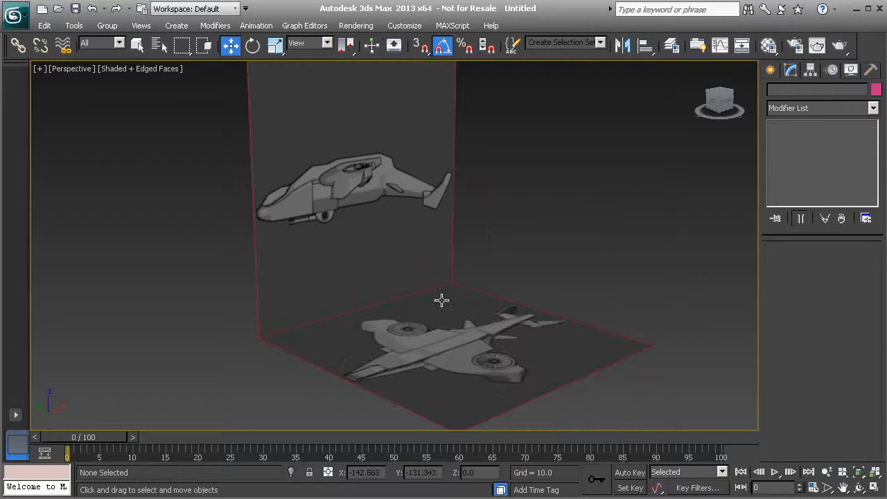
Turn off Show Frozen in Gray in the object properties of Top_Ref and freeze the plane.
left_click(374, 365)
right_click(382, 340)
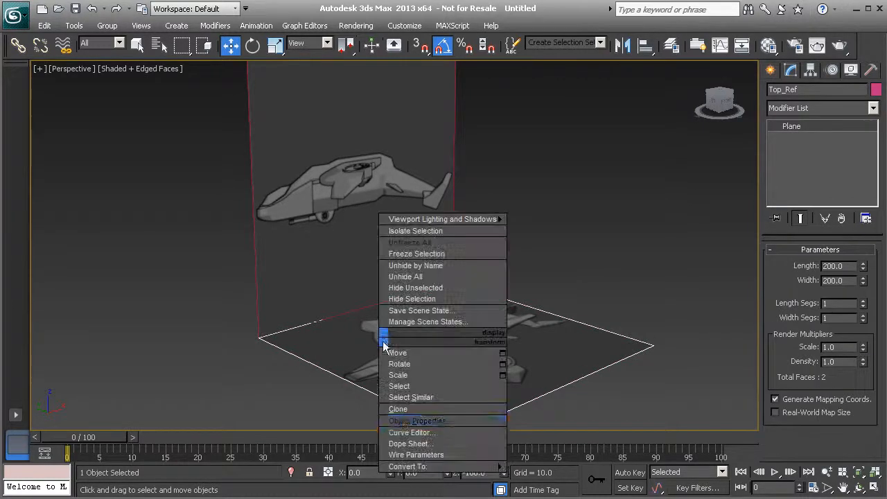
left_click(404, 422)
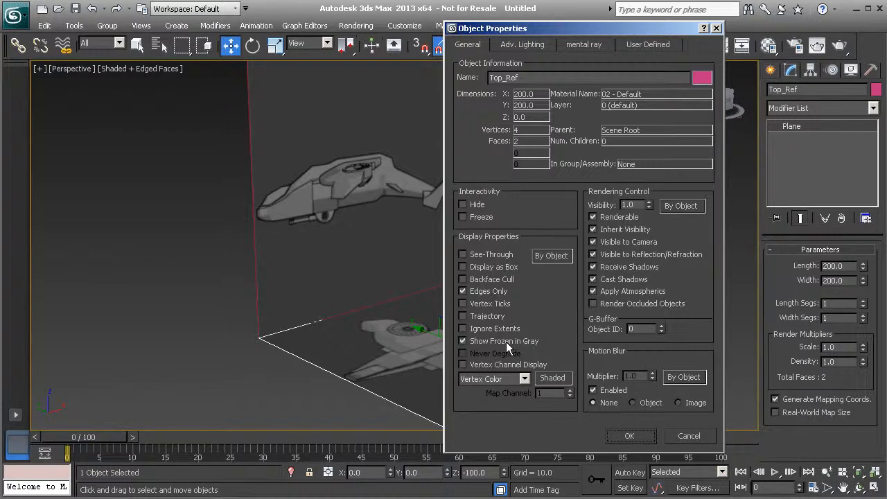
left_click(462, 342)
left_click(462, 217)
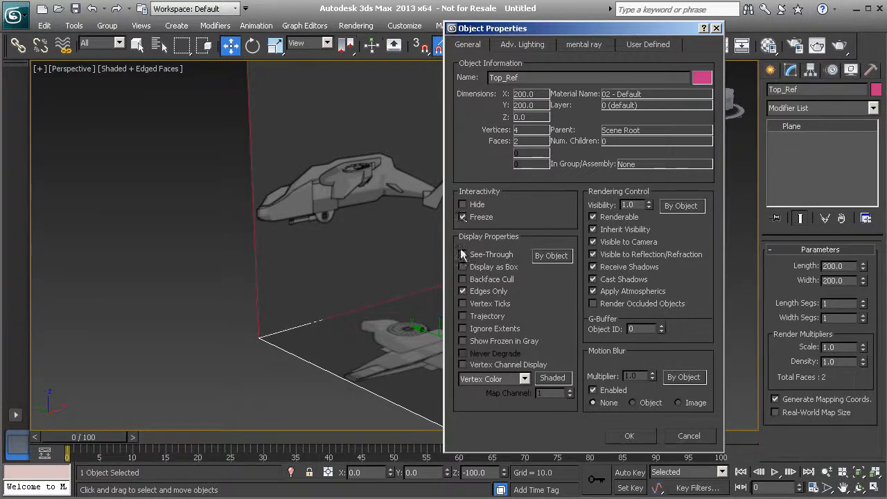
left_click(621, 435)
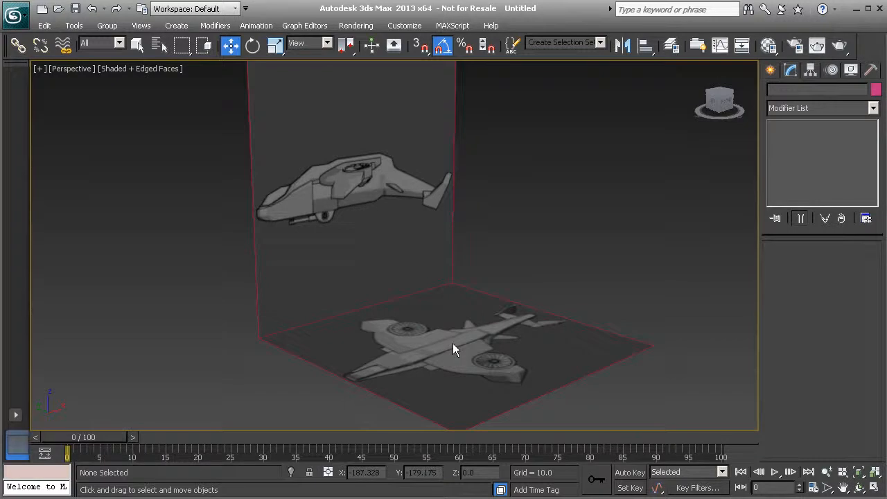
Turn off Show Frozen in Gray in the object properties of Profile_Ref, freeze it, and test whether the planes can still be selected.
left_click(336, 244)
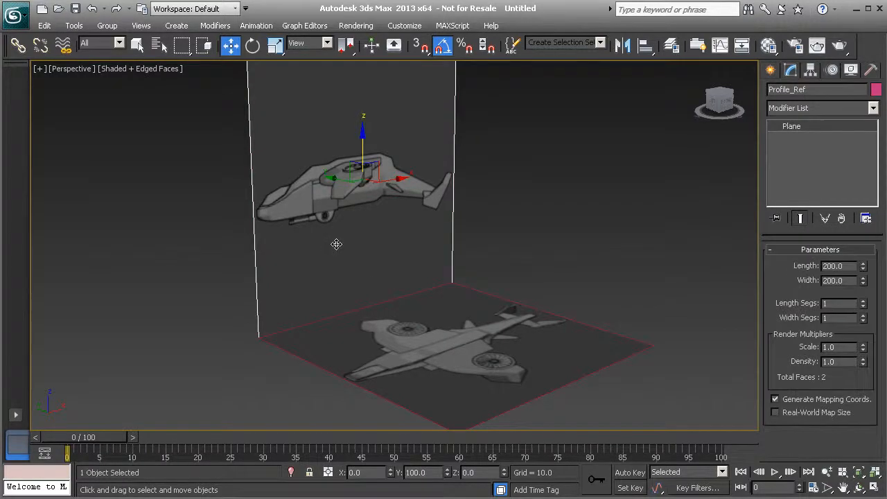
right_click(336, 244)
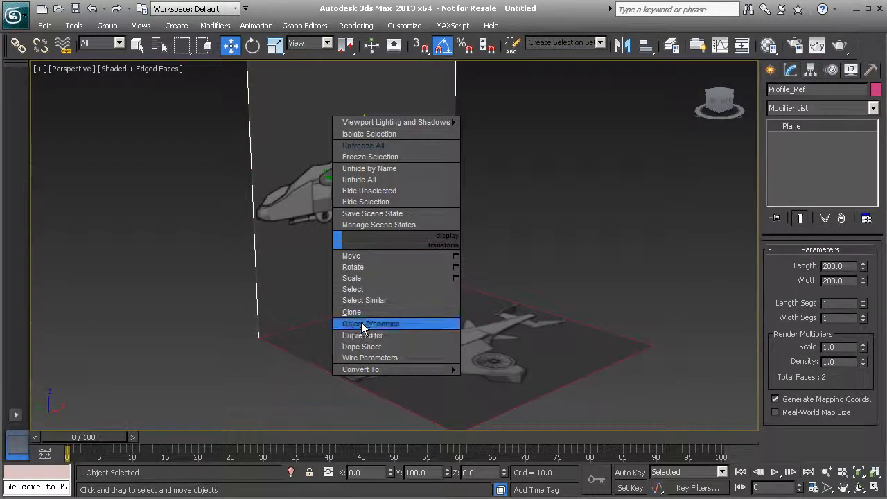
left_click(361, 322)
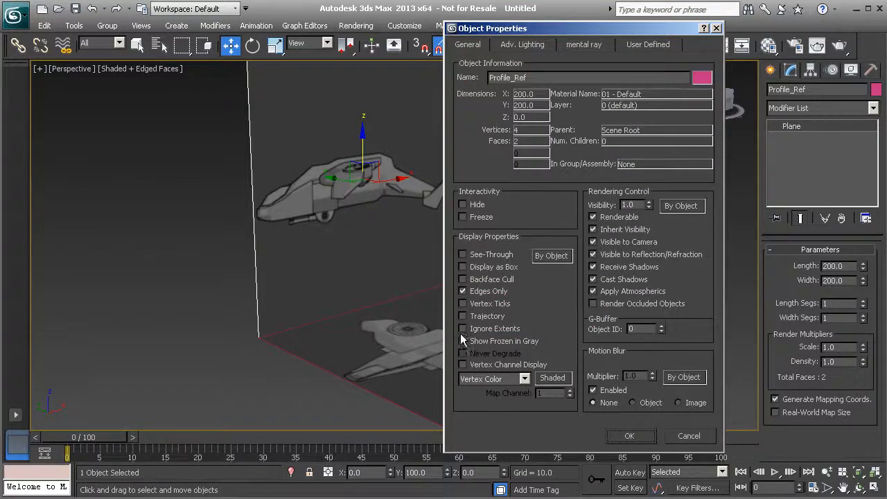
left_click(463, 217)
left_click(626, 435)
left_click_drag(520, 245, 412, 386)
left_click_drag(404, 287, 460, 356)
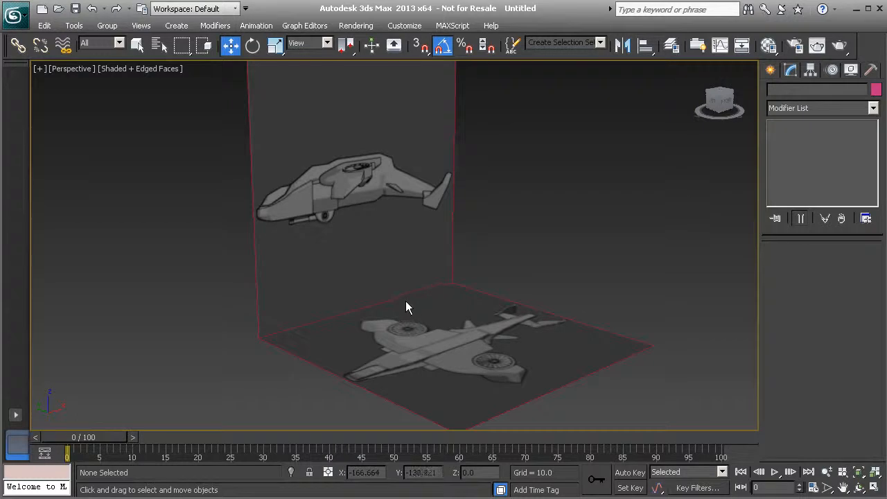
Examine how the frozen profile and top references line up in the Front, Top and Perspective views.
middle_click_drag(402, 297, 385, 316)
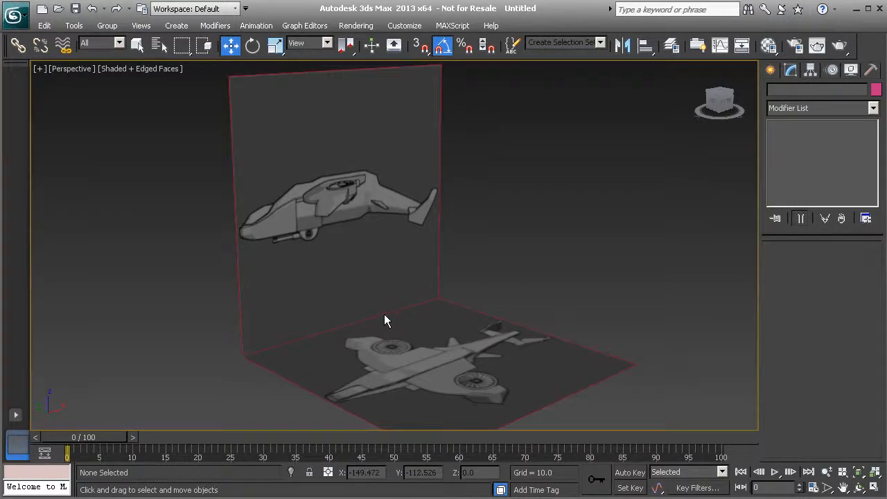
key("f")
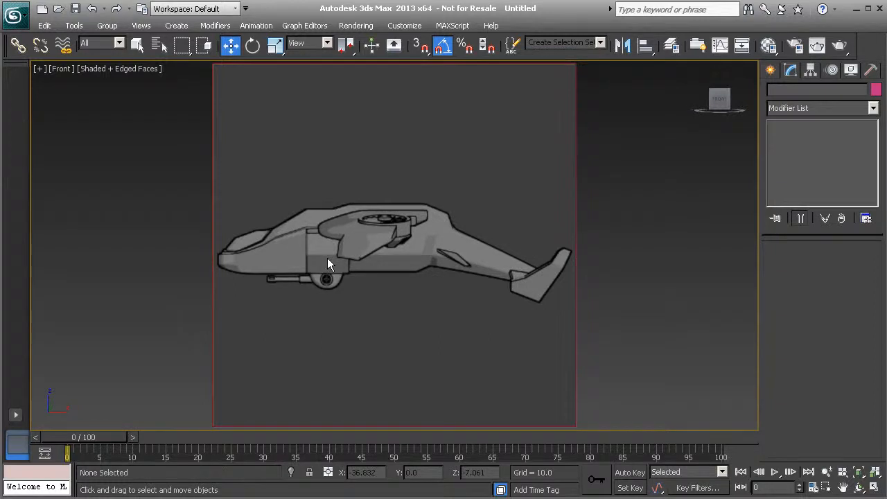
key("t")
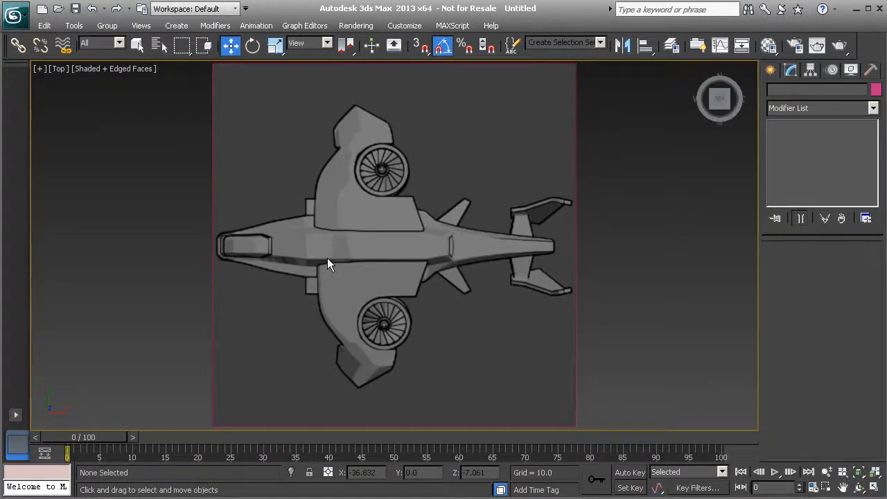
key("p")
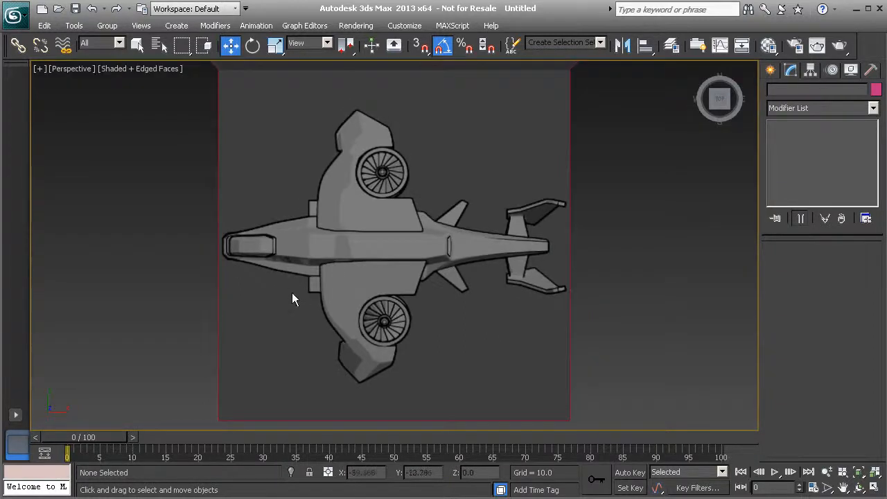
middle_click_drag(286, 296, 302, 254, "alt")
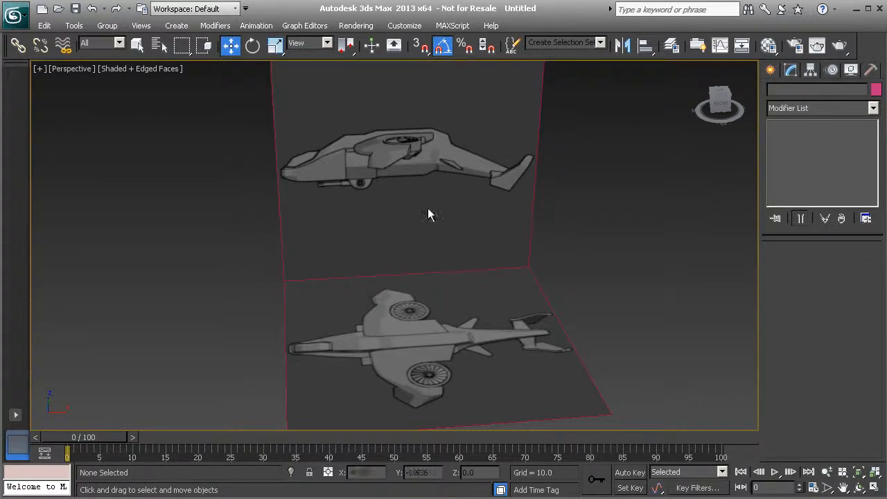
middle_click_drag(383, 171, 440, 212, "alt")
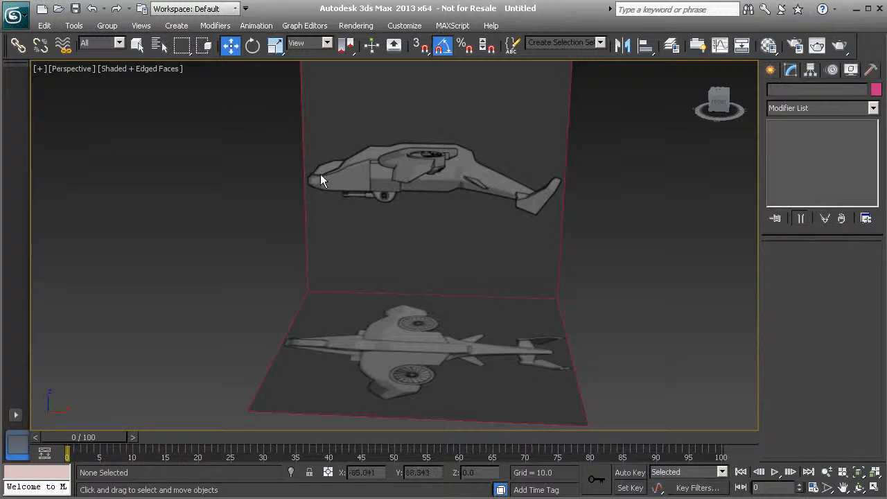
middle_click_drag(345, 178, 336, 178, "alt")
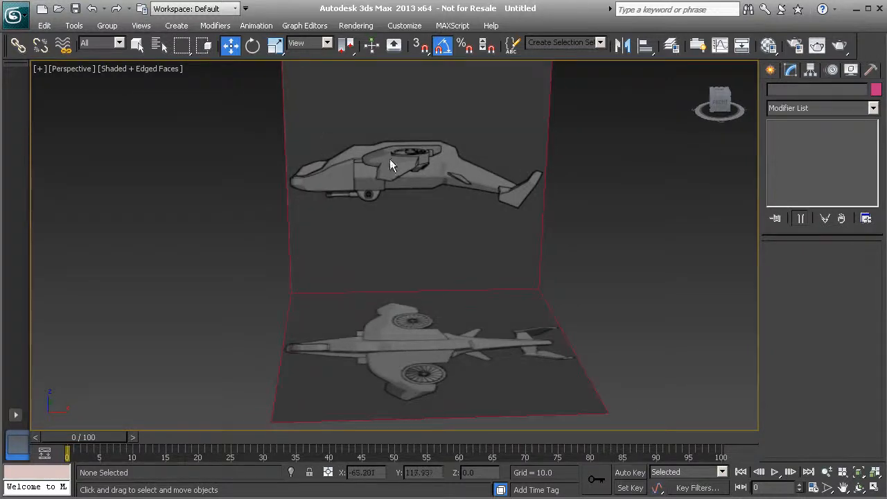